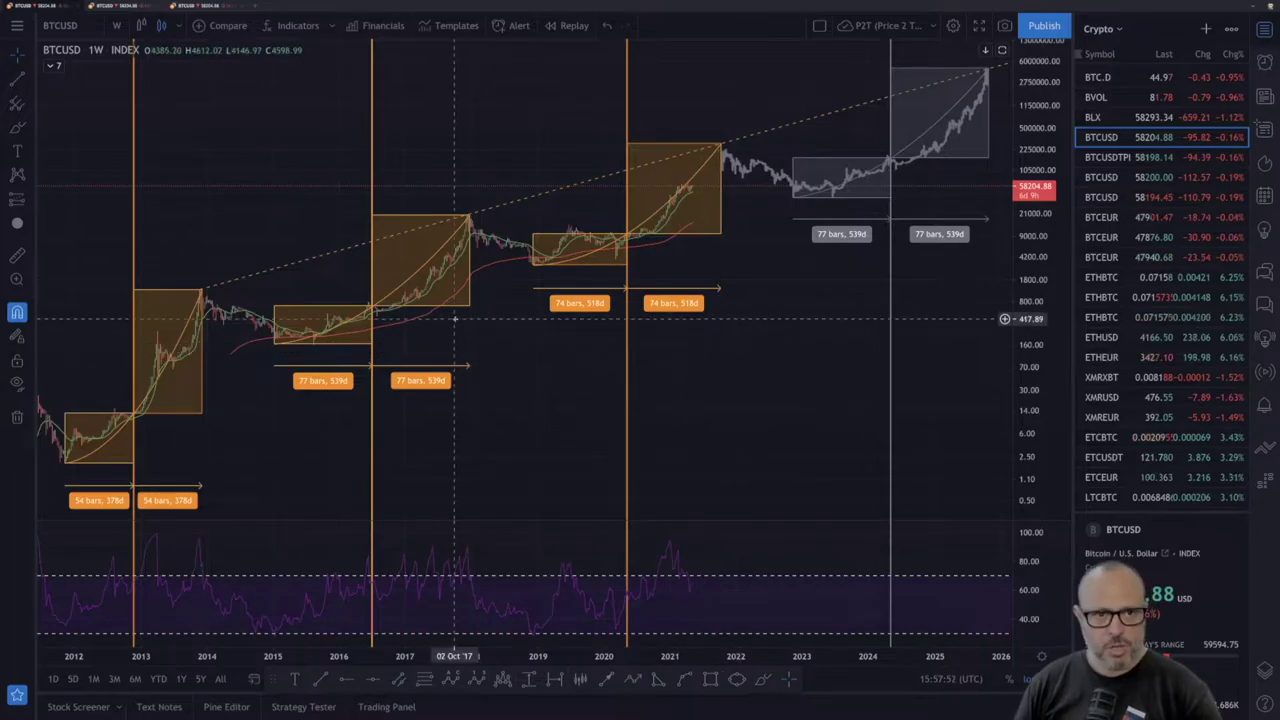
Switch to the second BTCUSD chart, with the MRI layout, and inspect the white trendlines converging at the latest weekly candles
{"action": "left_click", "coordinate": [120, 6]}
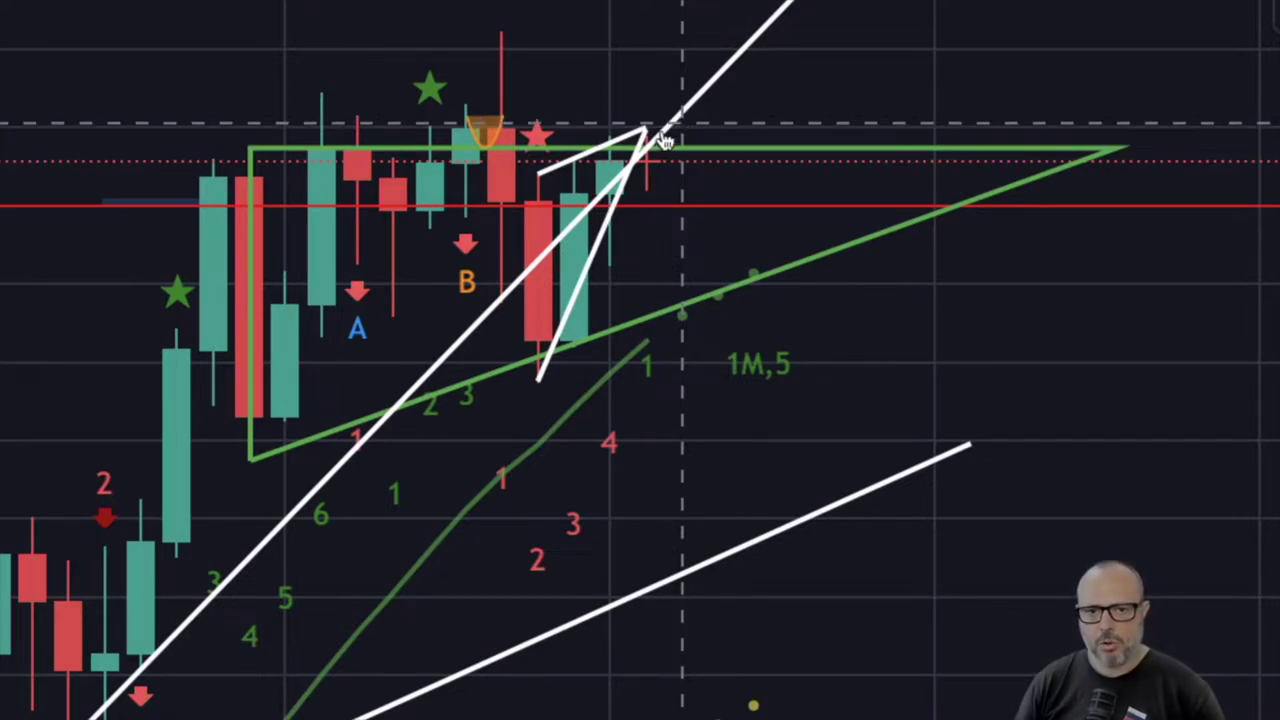
{"action": "scroll", "coordinate": [680, 126], "scroll_direction": "right", "scroll_amount": 1}
{"action": "scroll", "coordinate": [680, 126], "scroll_direction": "left", "scroll_amount": 1}
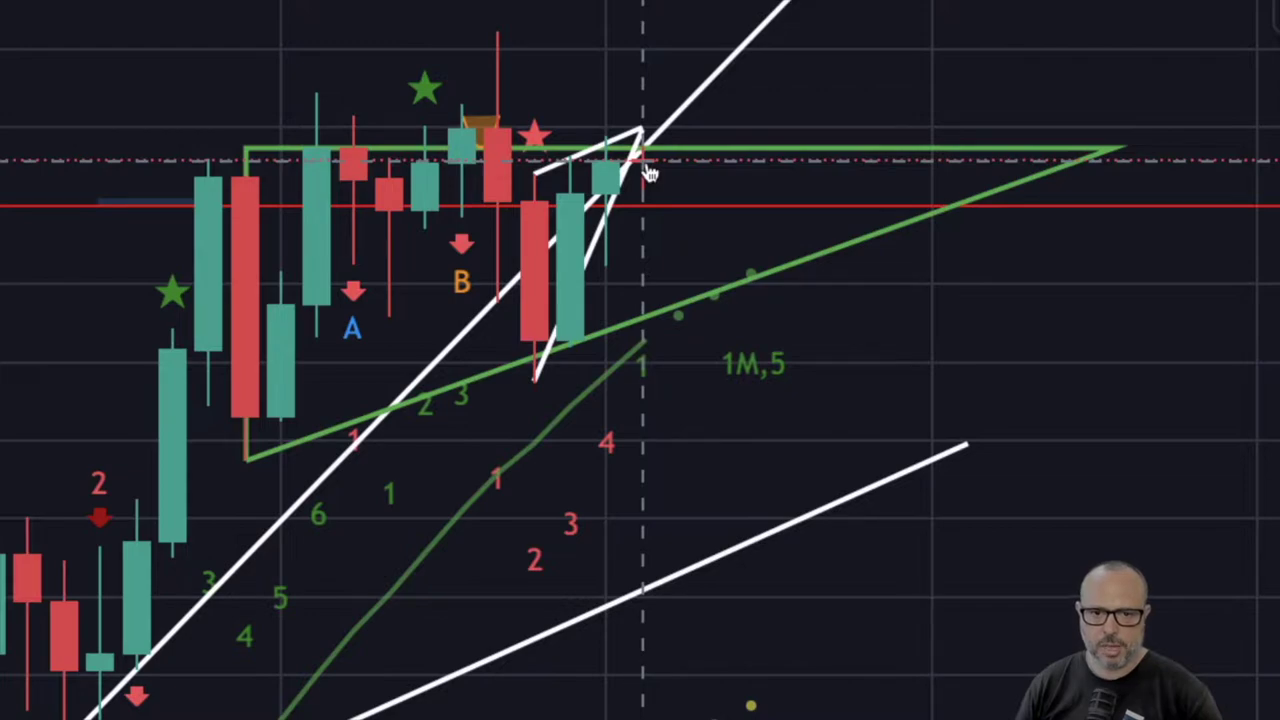
{"action": "left_click", "coordinate": [643, 130]}
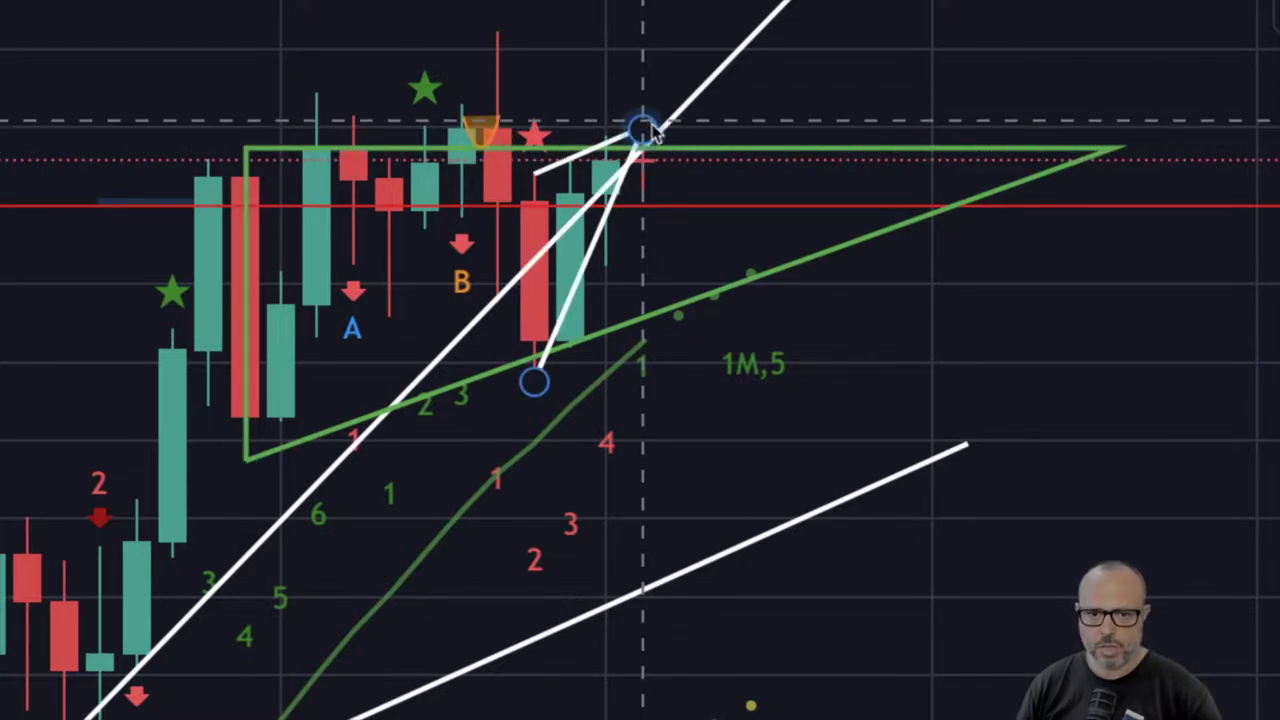
{"action": "left_click", "coordinate": [650, 170]}
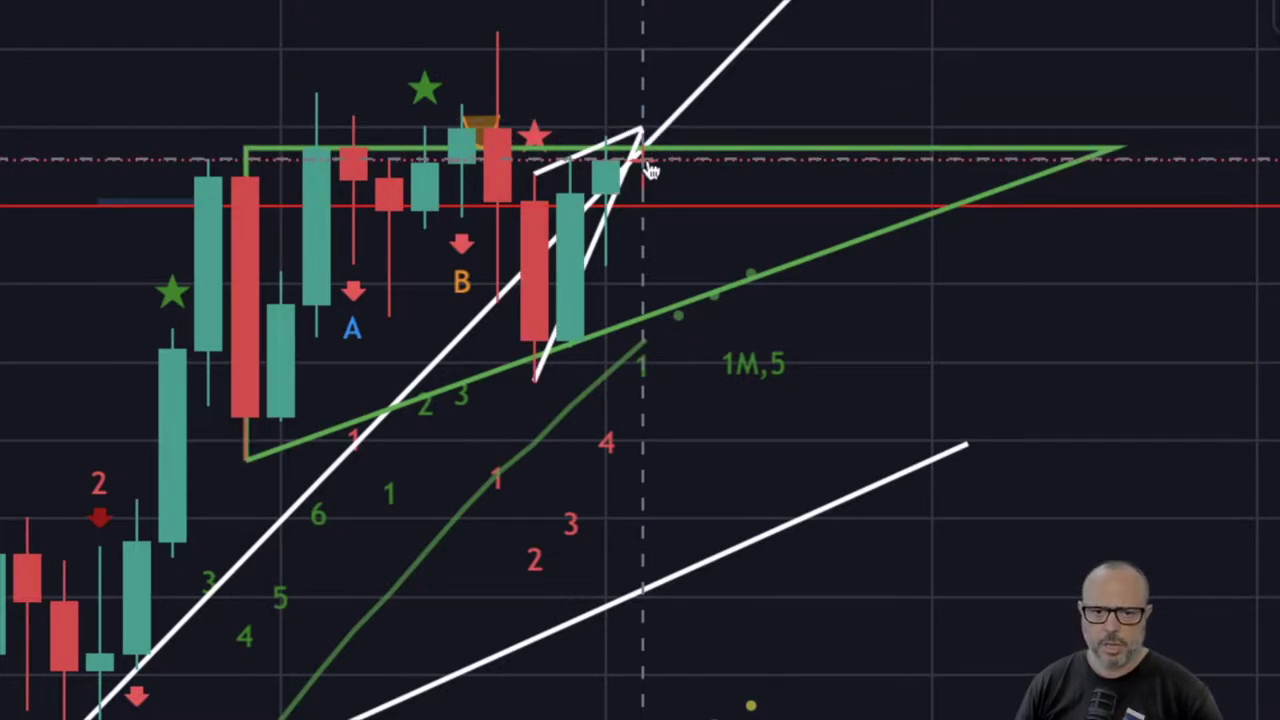
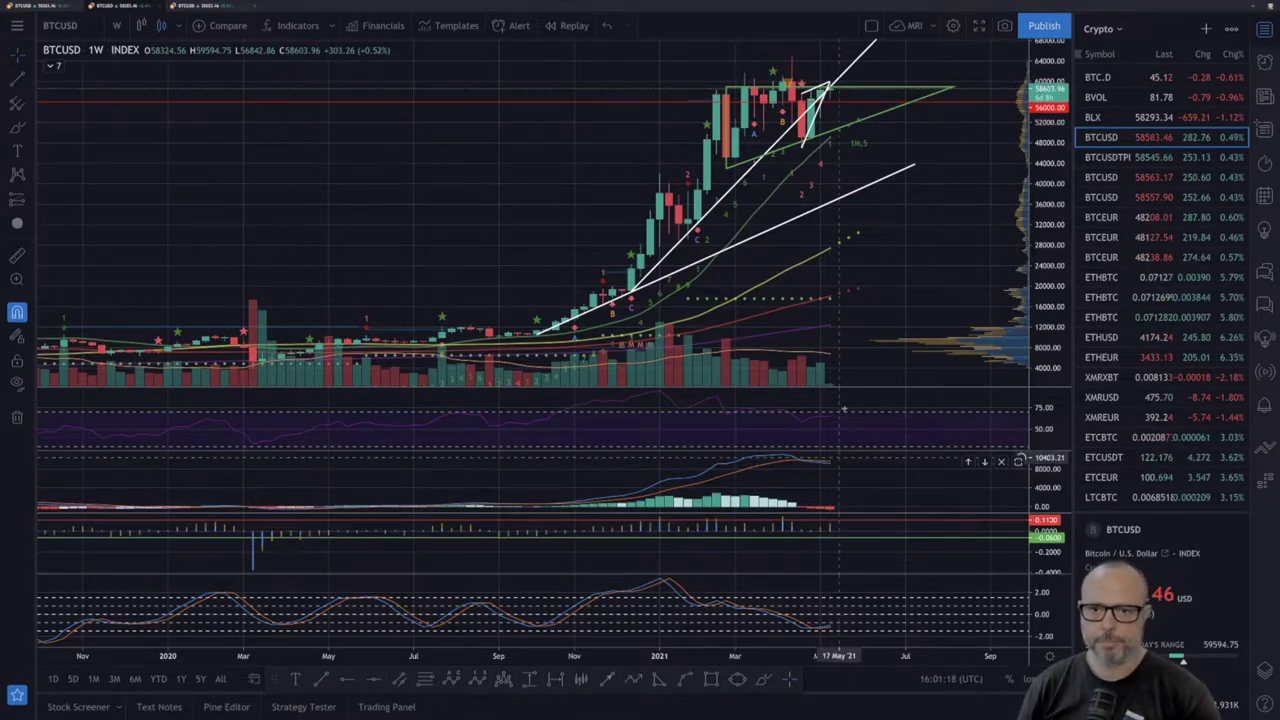
Change the chart interval to 1 day and inspect the lower white trendline of the rising wedge near the latest candles
{"action": "key", "text": "comma"}
{"action": "type", "text": "1d"}
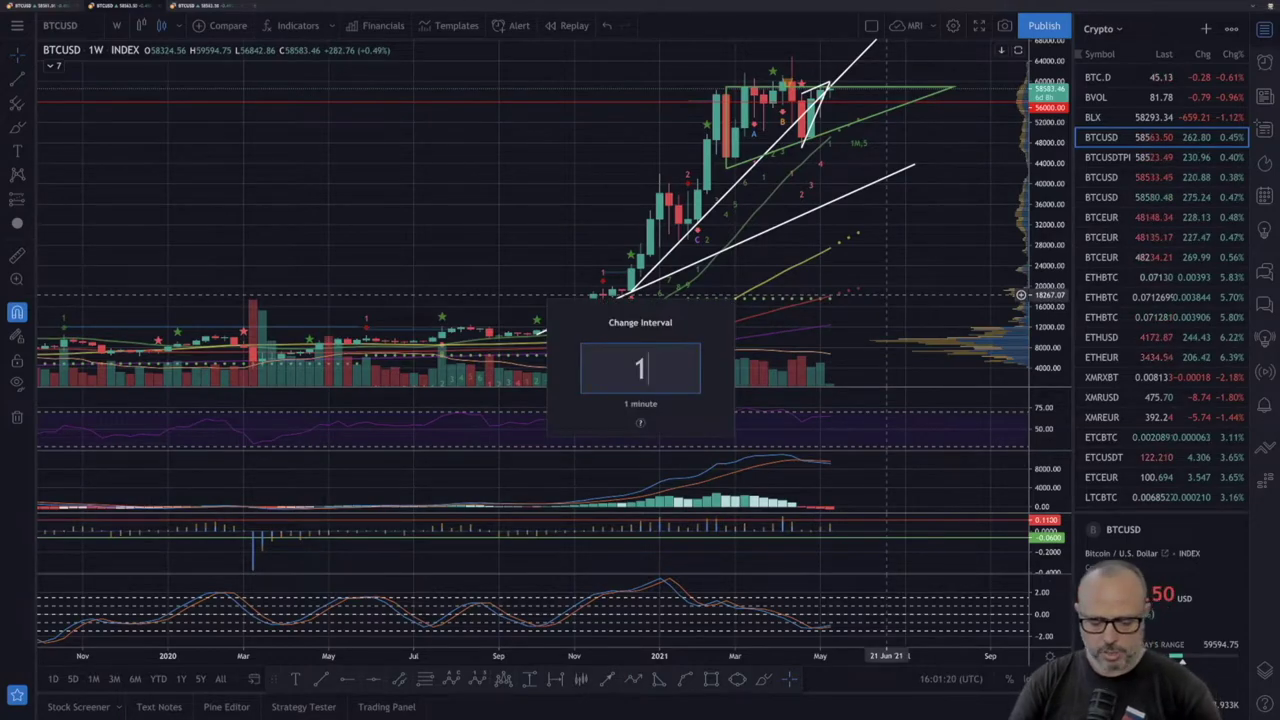
{"action": "key", "text": "Return"}
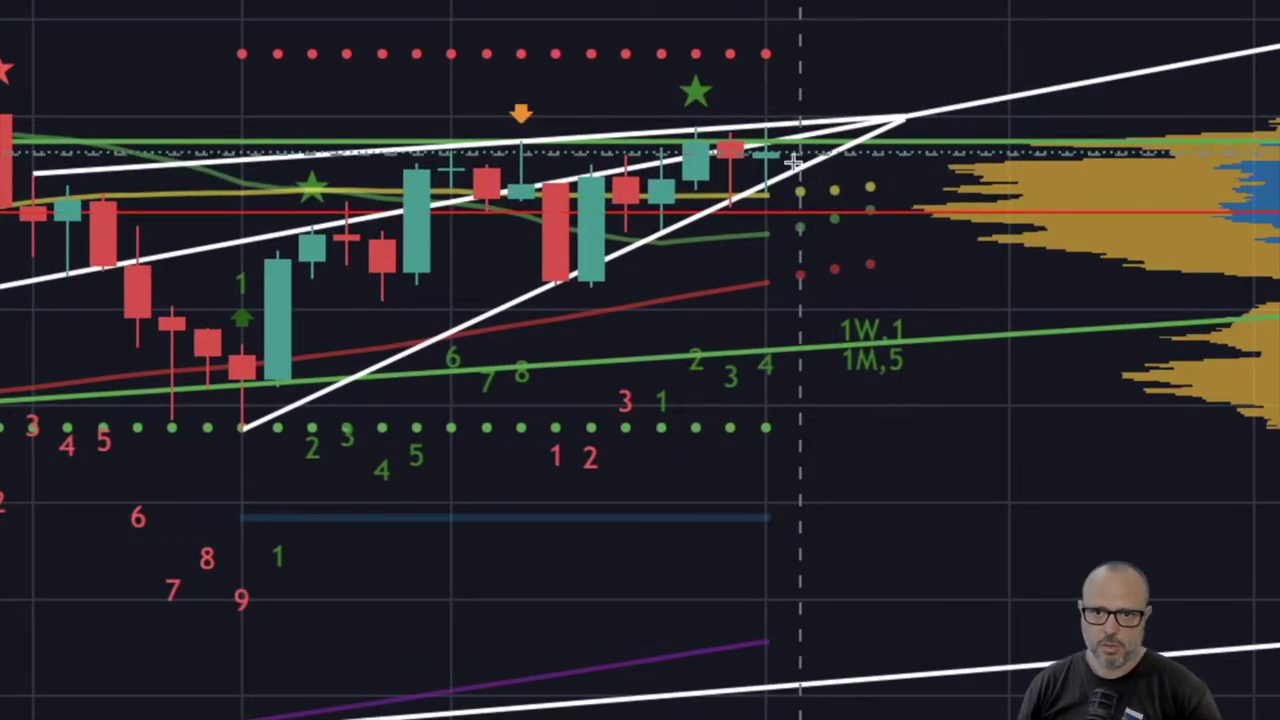
{"action": "left_click", "coordinate": [767, 185]}
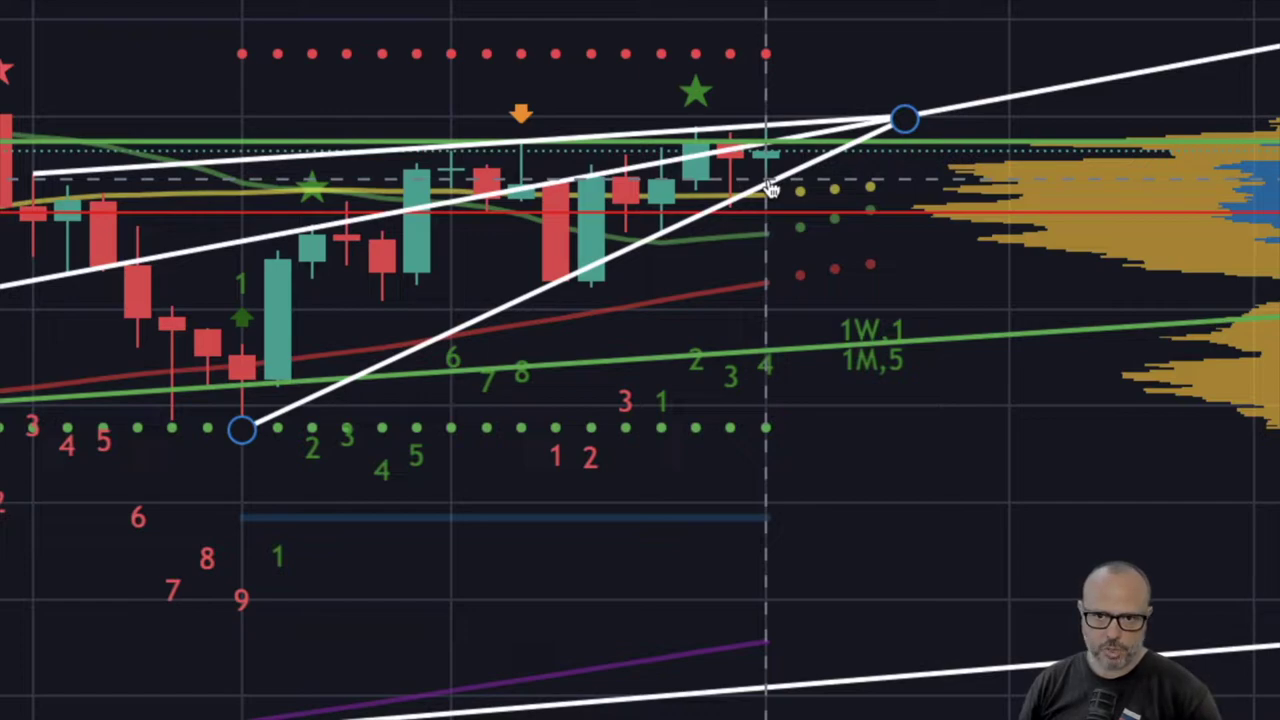
{"action": "left_click", "coordinate": [770, 190]}
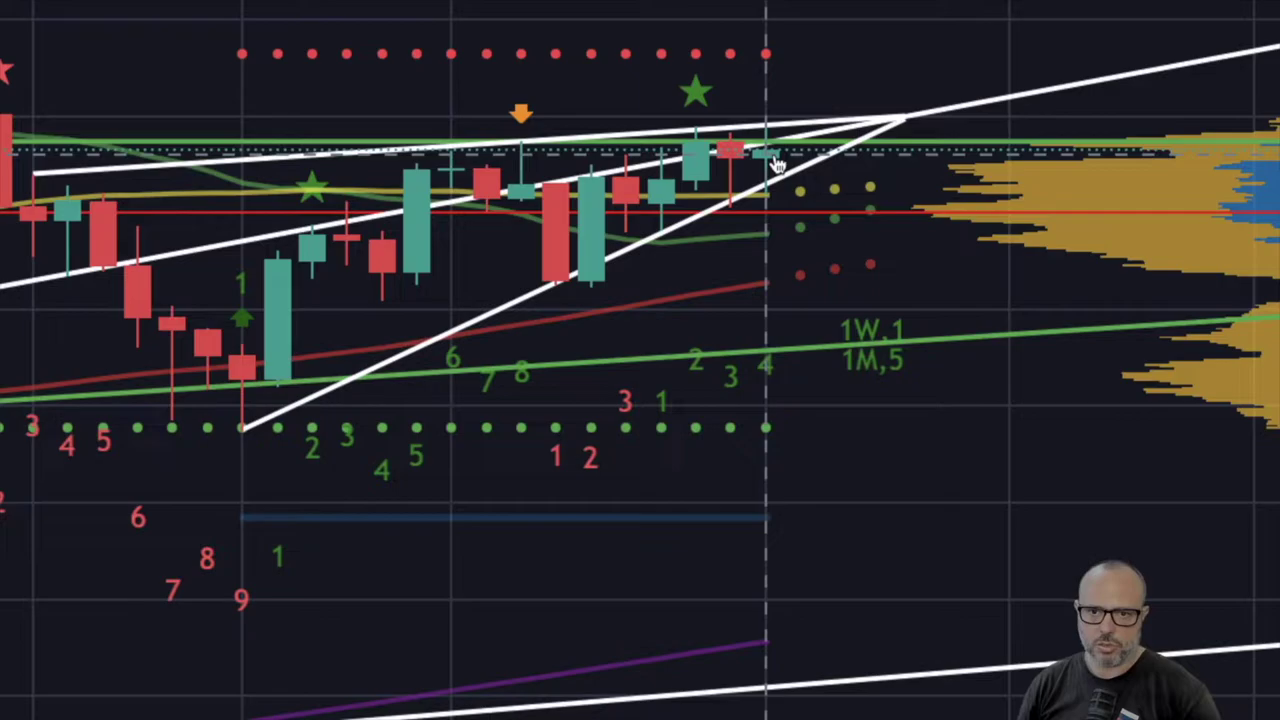
{"action": "left_click", "coordinate": [777, 128]}
{"action": "left_click", "coordinate": [783, 176]}
{"action": "left_click", "coordinate": [791, 229]}
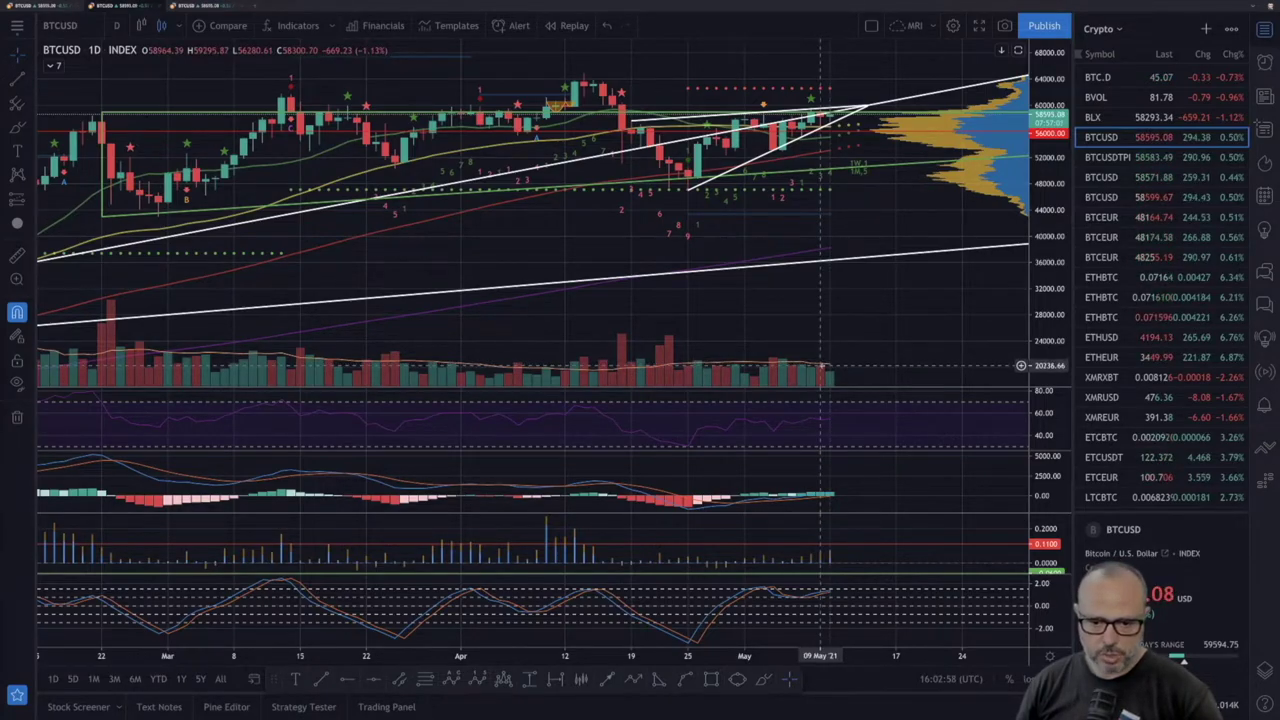
Change the interval to 4 hours and view the histogram pane with the 0.1100 and -0.0600 levels maximized, restoring the layout after inspection
{"action": "type", "text": "4h"}
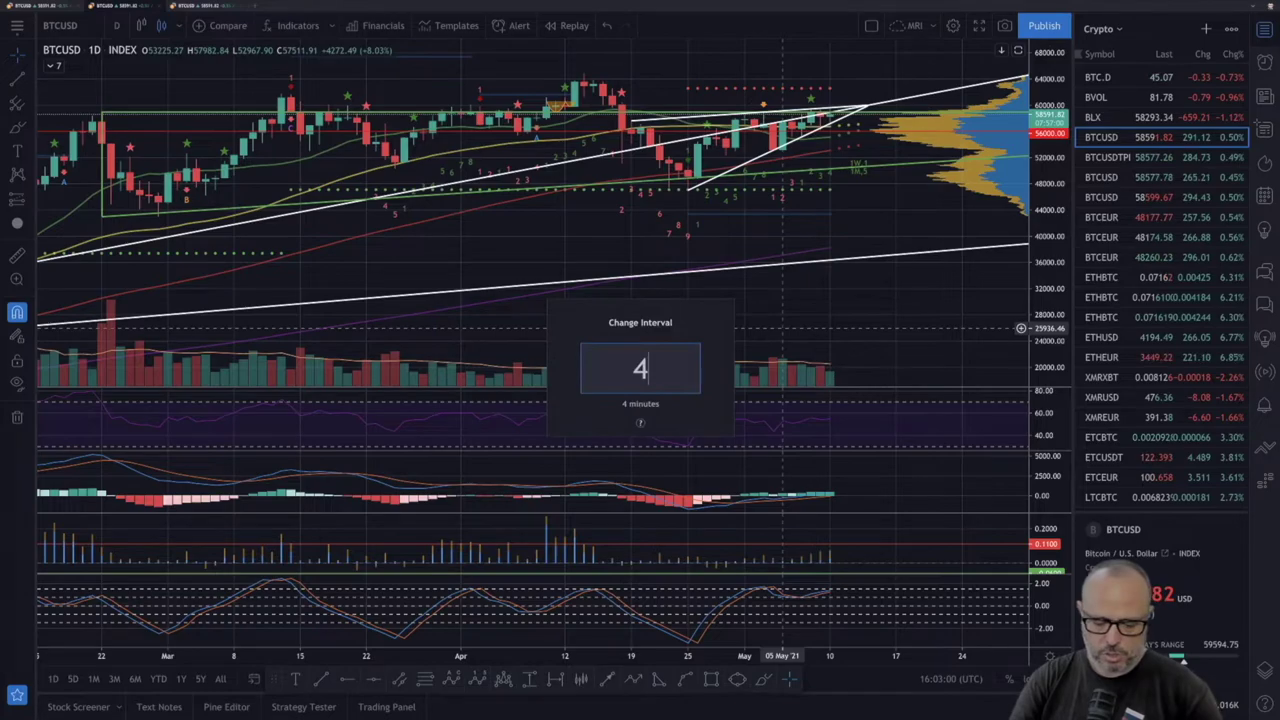
{"action": "key", "text": "Return"}
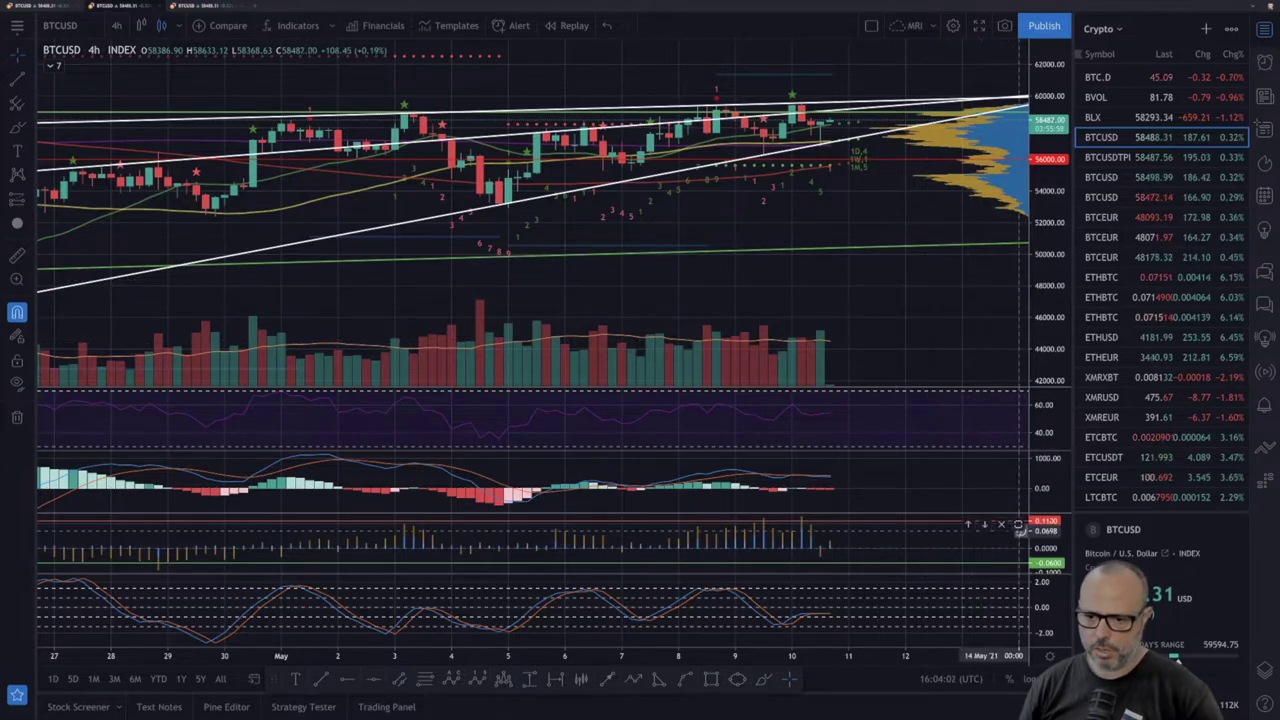
{"action": "left_click", "coordinate": [1018, 525]}
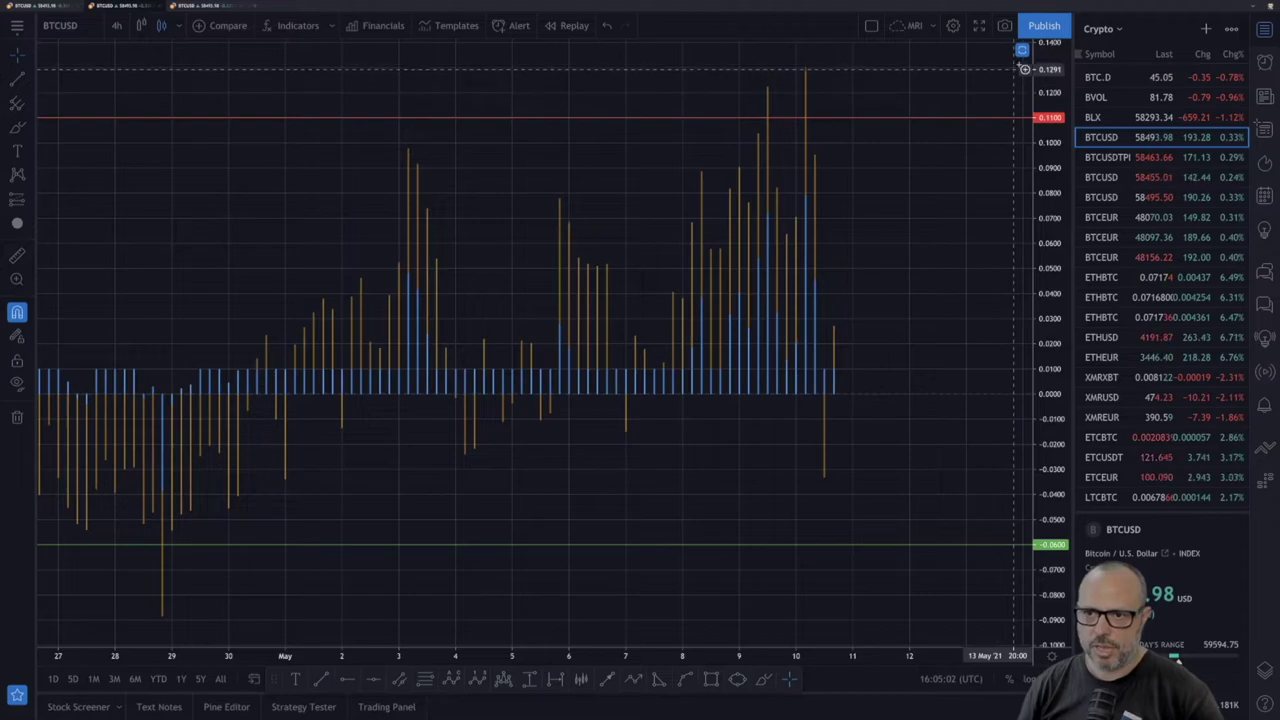
{"action": "double_click", "coordinate": [882, 216]}
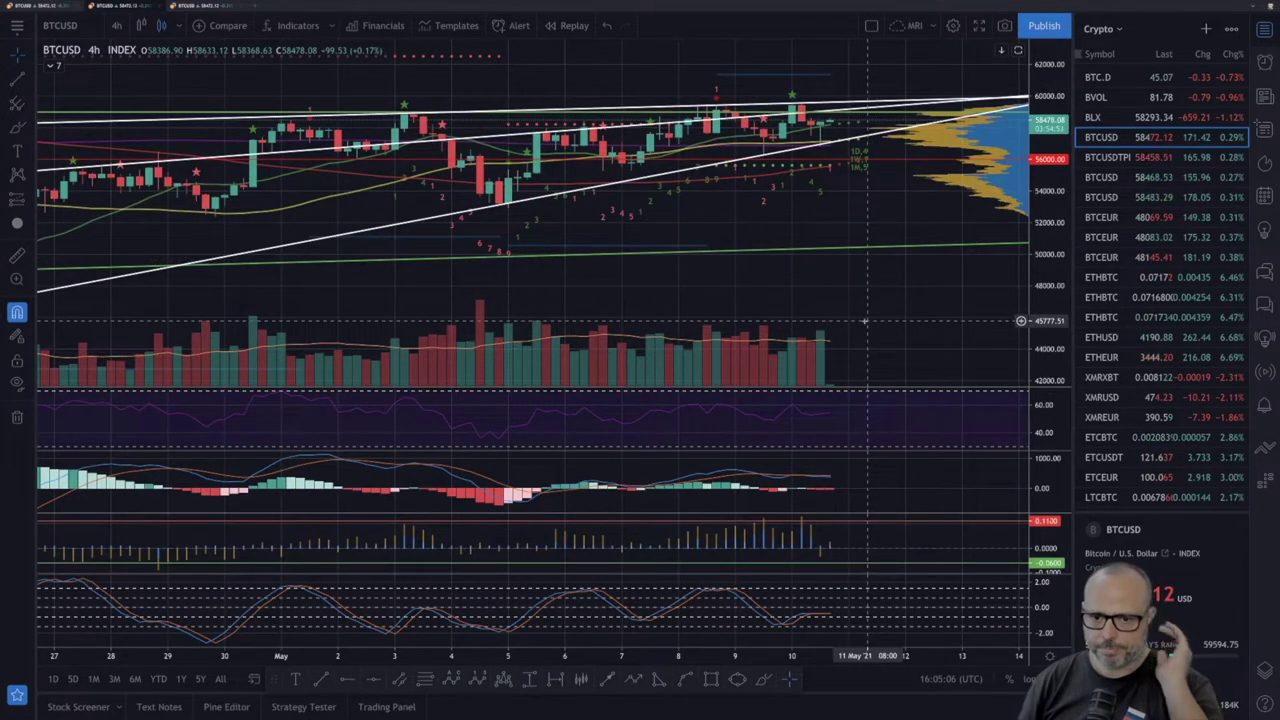
Review the BTCUSD chart at the 1-hour interval and at the 10-minute interval
{"action": "type", "text": "1h"}
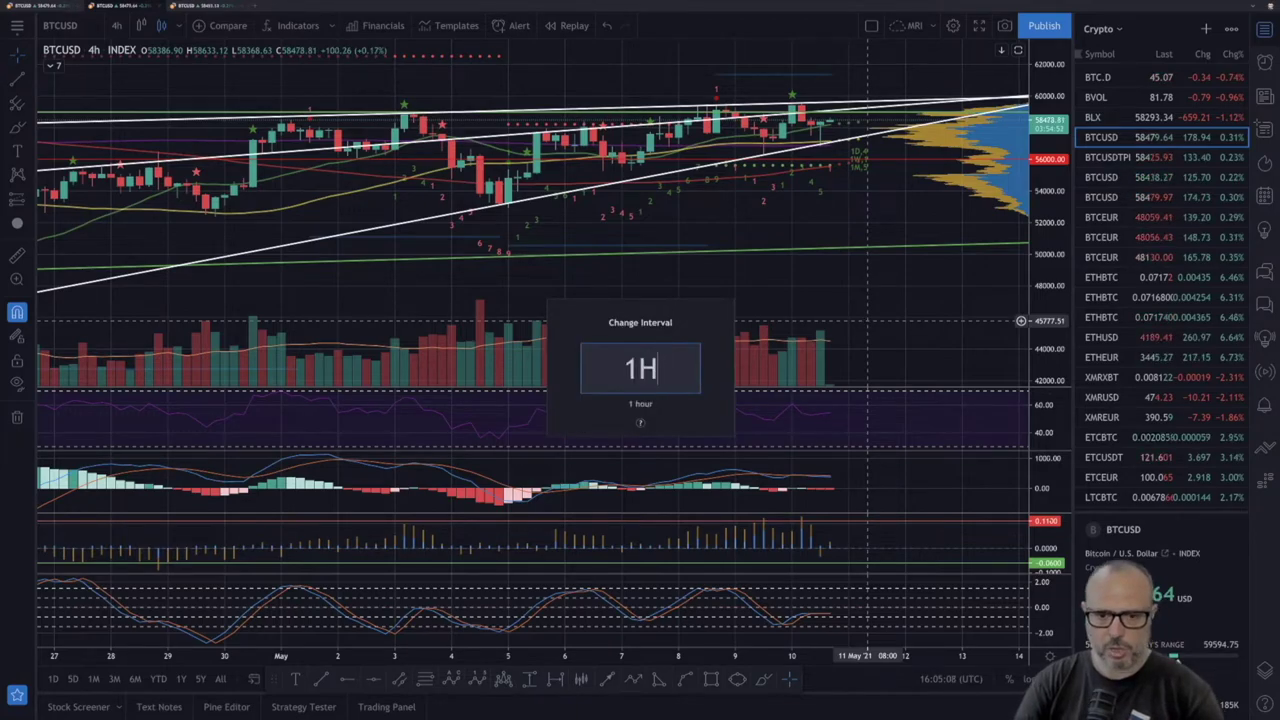
{"action": "key", "text": "Return"}
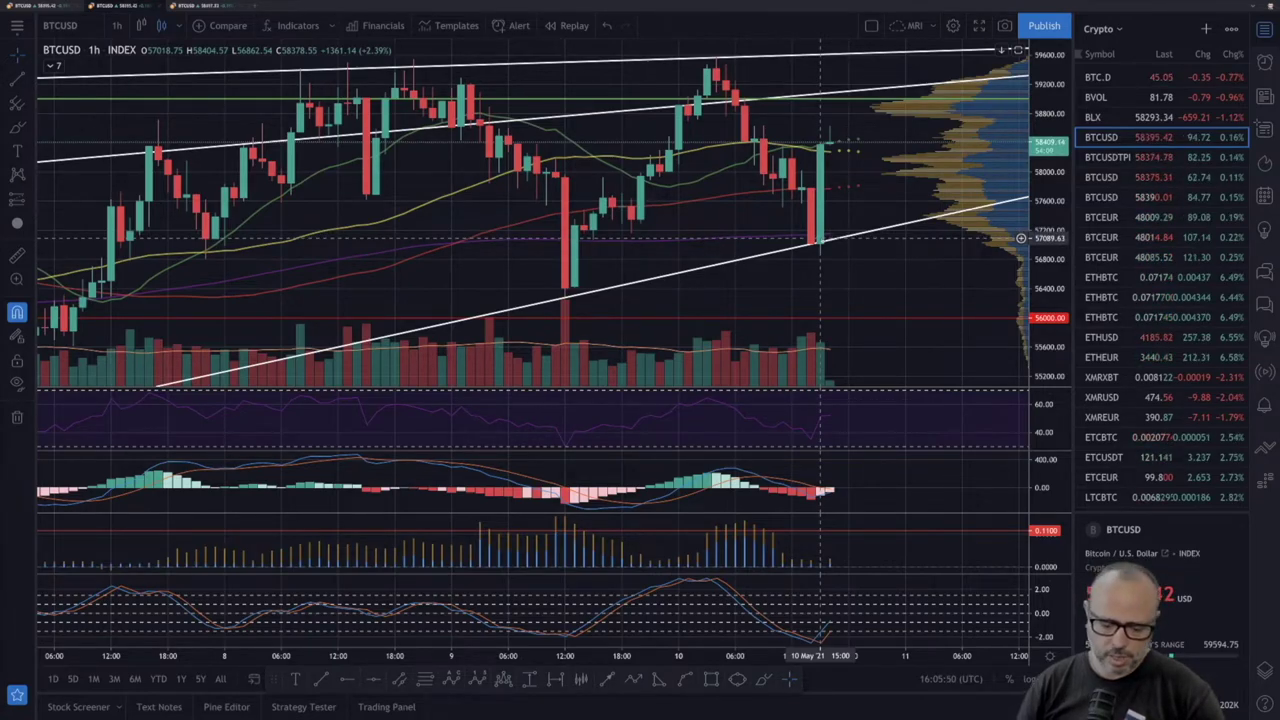
{"action": "key", "text": "comma"}
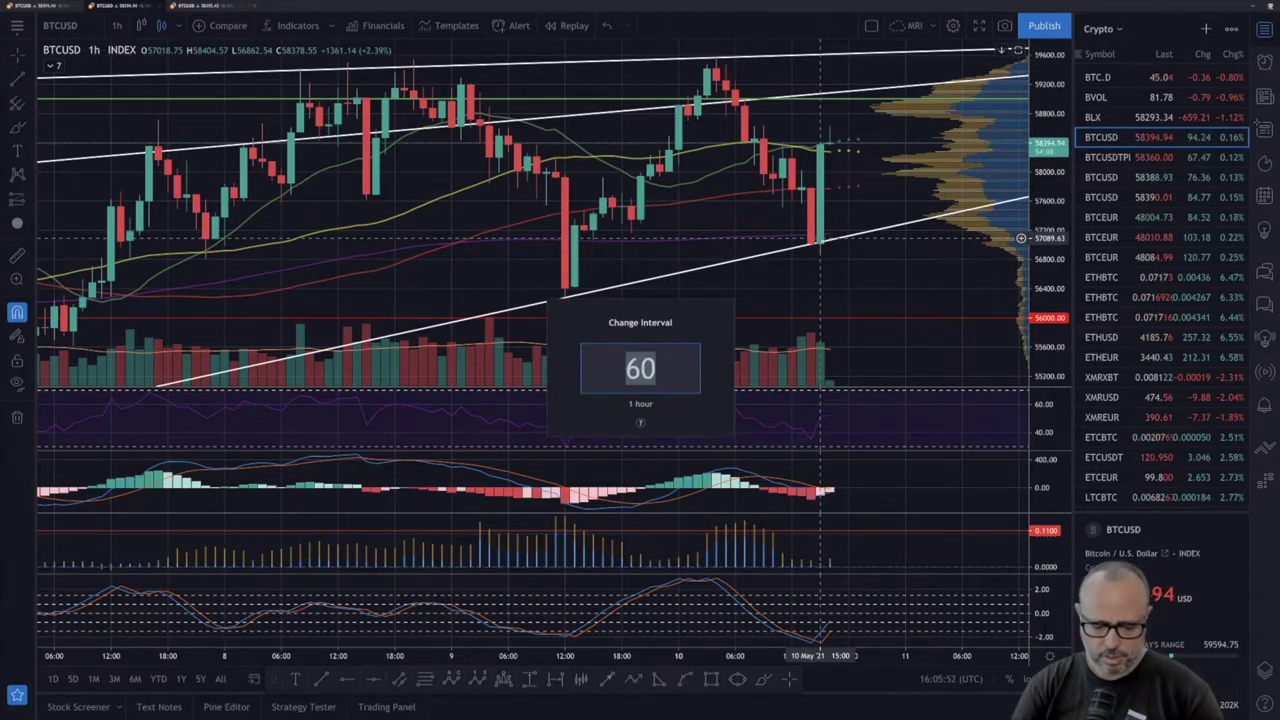
{"action": "type", "text": "10"}
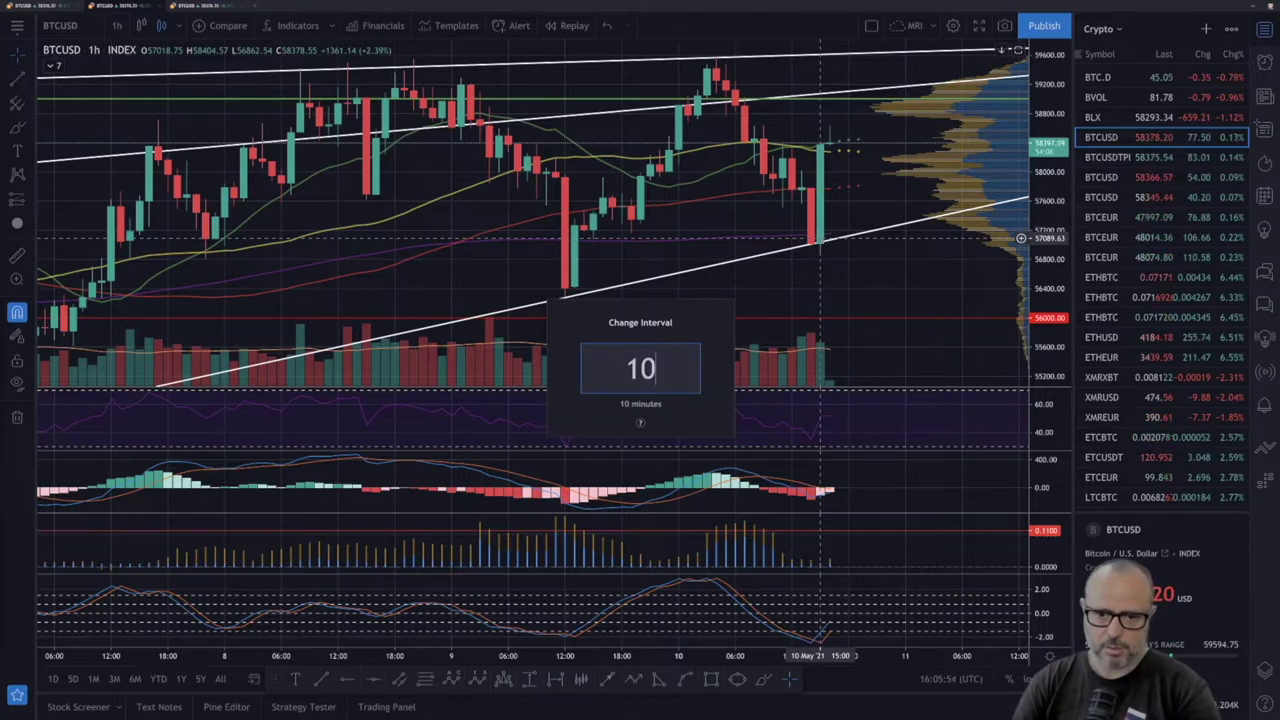
{"action": "key", "text": "Return"}
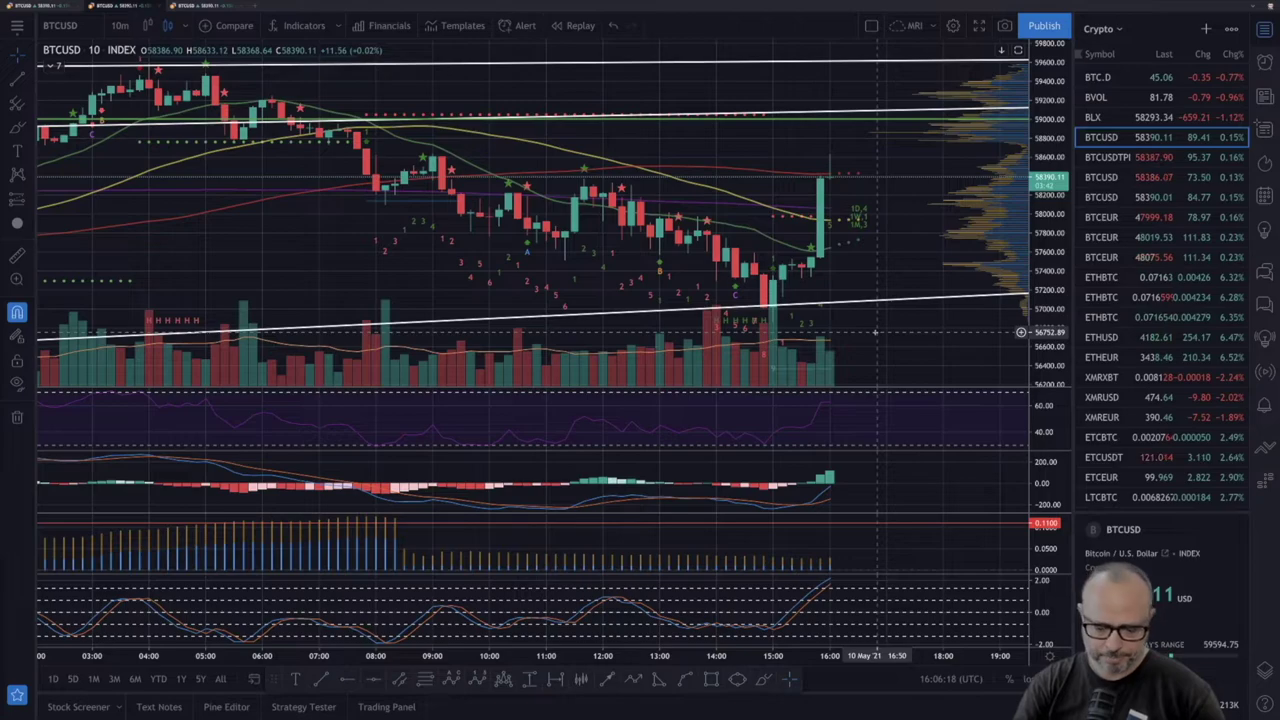
Set the chart interval back to 4 hours
{"action": "type", "text": "10"}
{"action": "key", "text": "BackSpace"}
{"action": "key", "text": "BackSpace"}
{"action": "type", "text": "4H"}
{"action": "key", "text": "Return"}
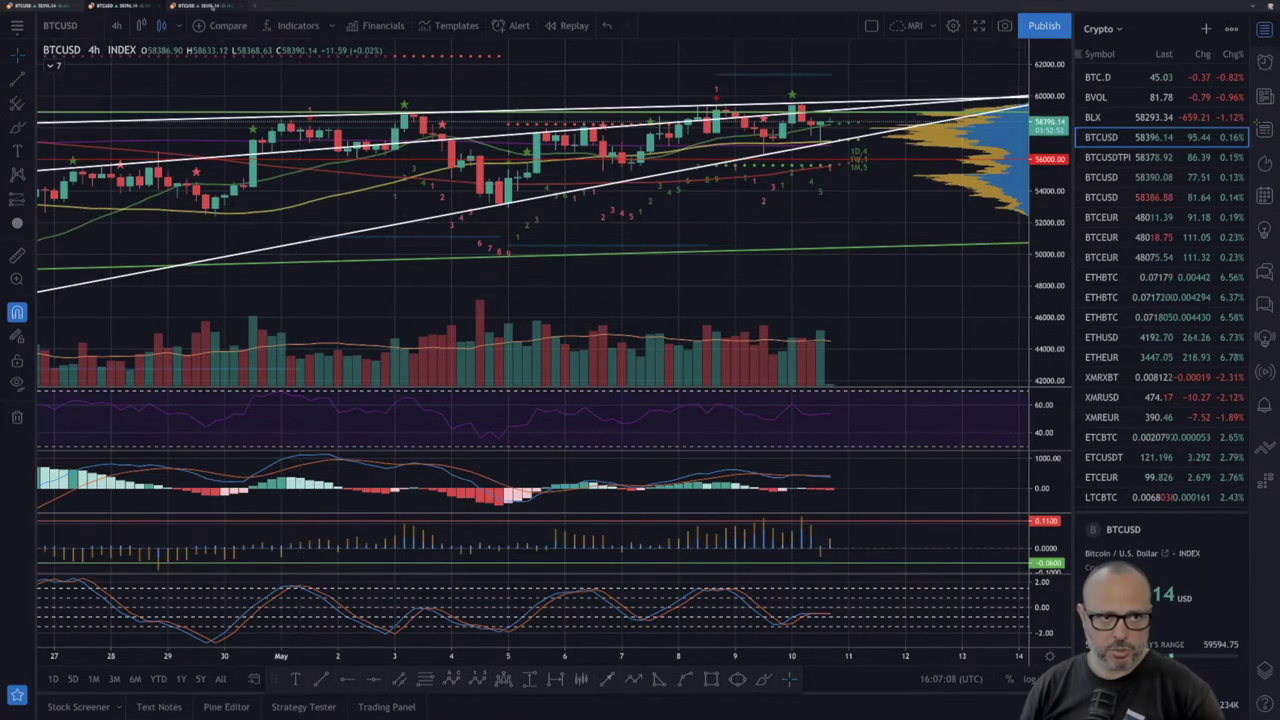
Switch to the third BTCUSD chart and inspect the upper boundary of the white descending channel starting at 1RB
{"action": "left_click", "coordinate": [213, 6]}
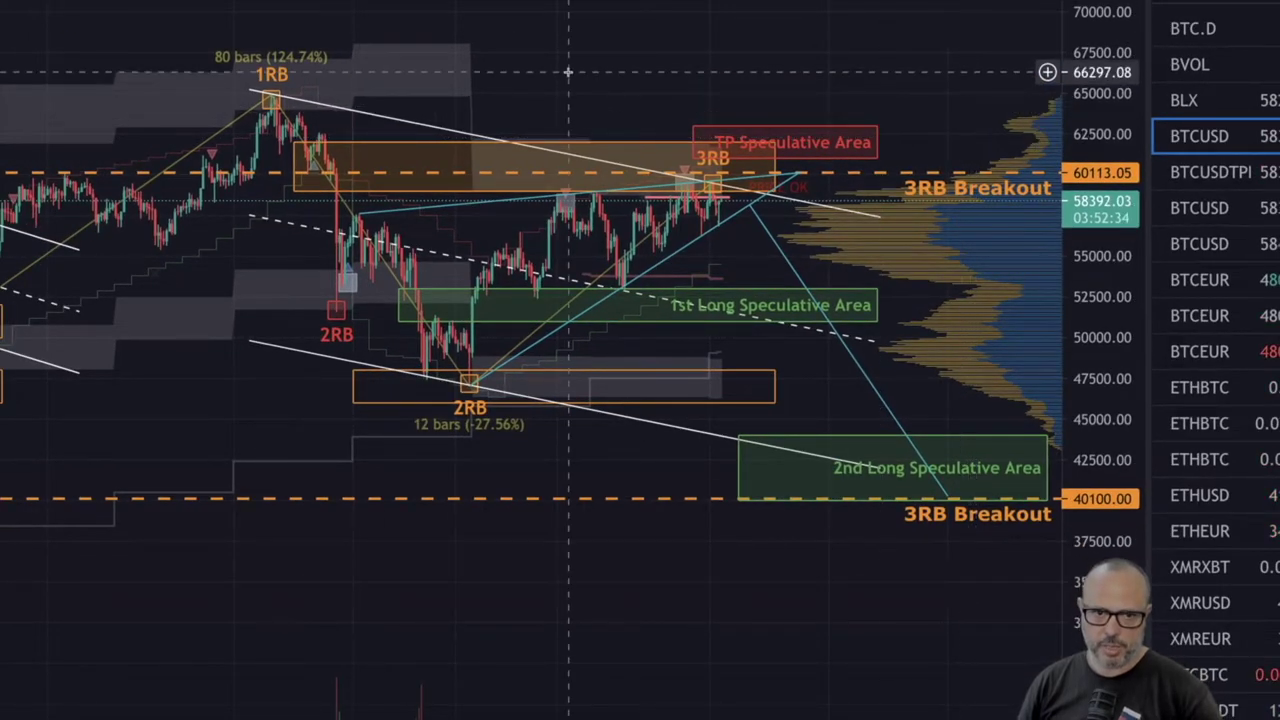
{"action": "left_click", "coordinate": [398, 120]}
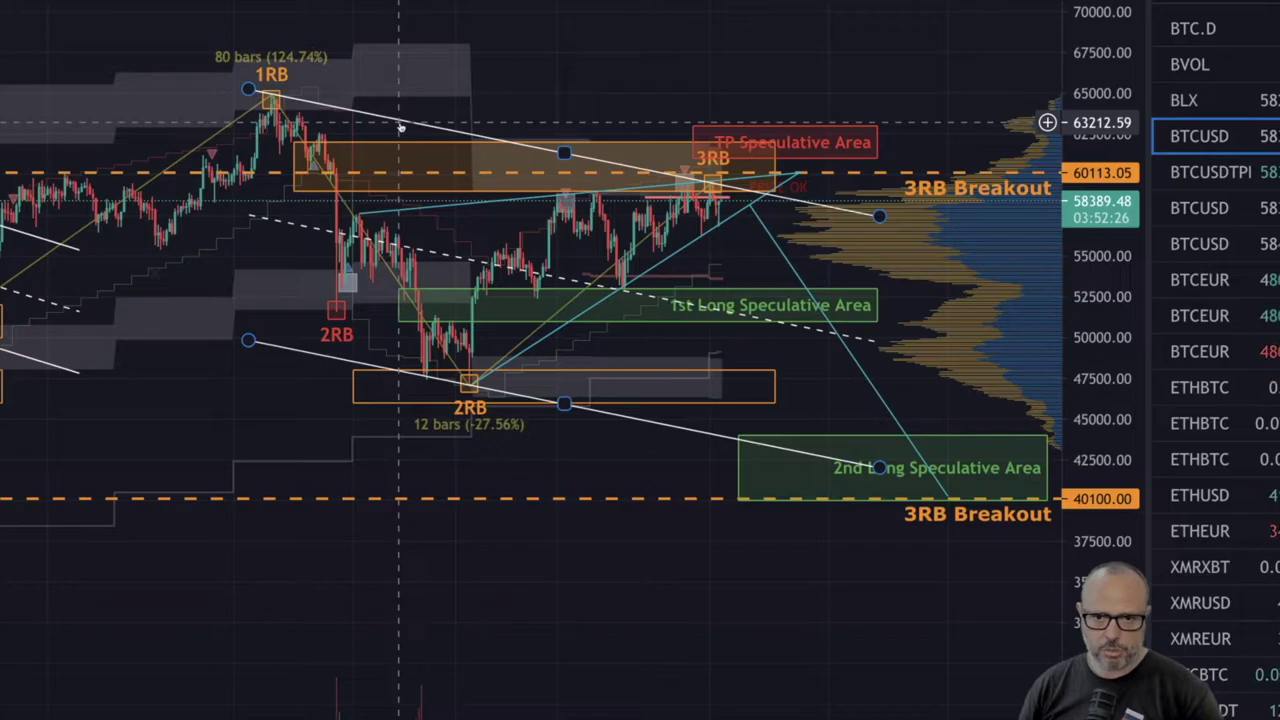
{"action": "left_click", "coordinate": [420, 130]}
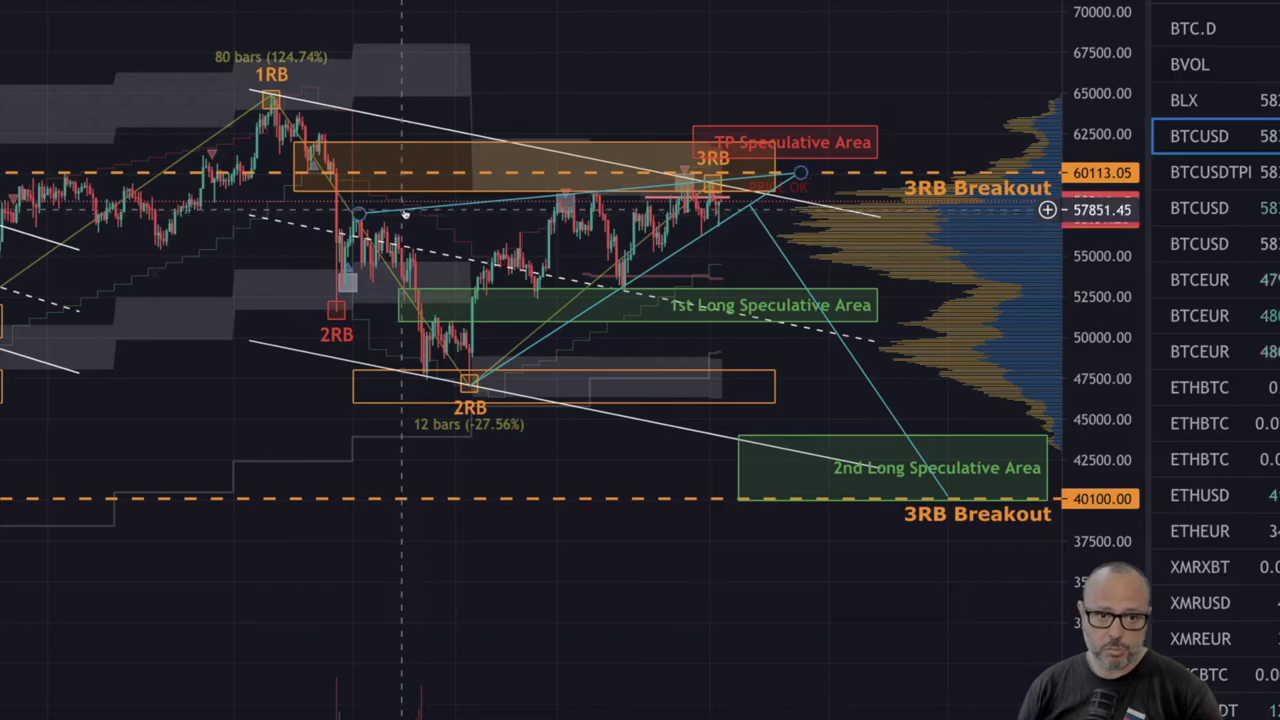
Examine the TP Speculative Area, the 1st Long Speculative Area, and the price swing around the lower 2RB marker
{"action": "left_click", "coordinate": [747, 159]}
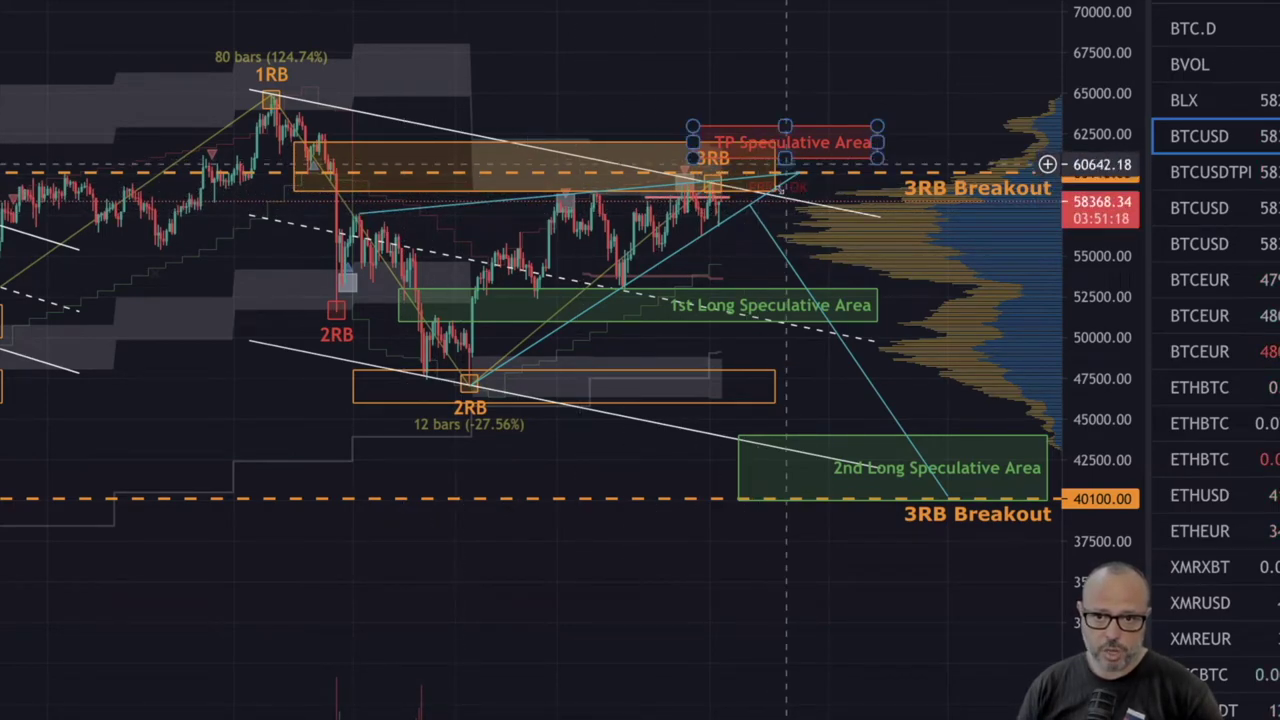
{"action": "left_click", "coordinate": [637, 292]}
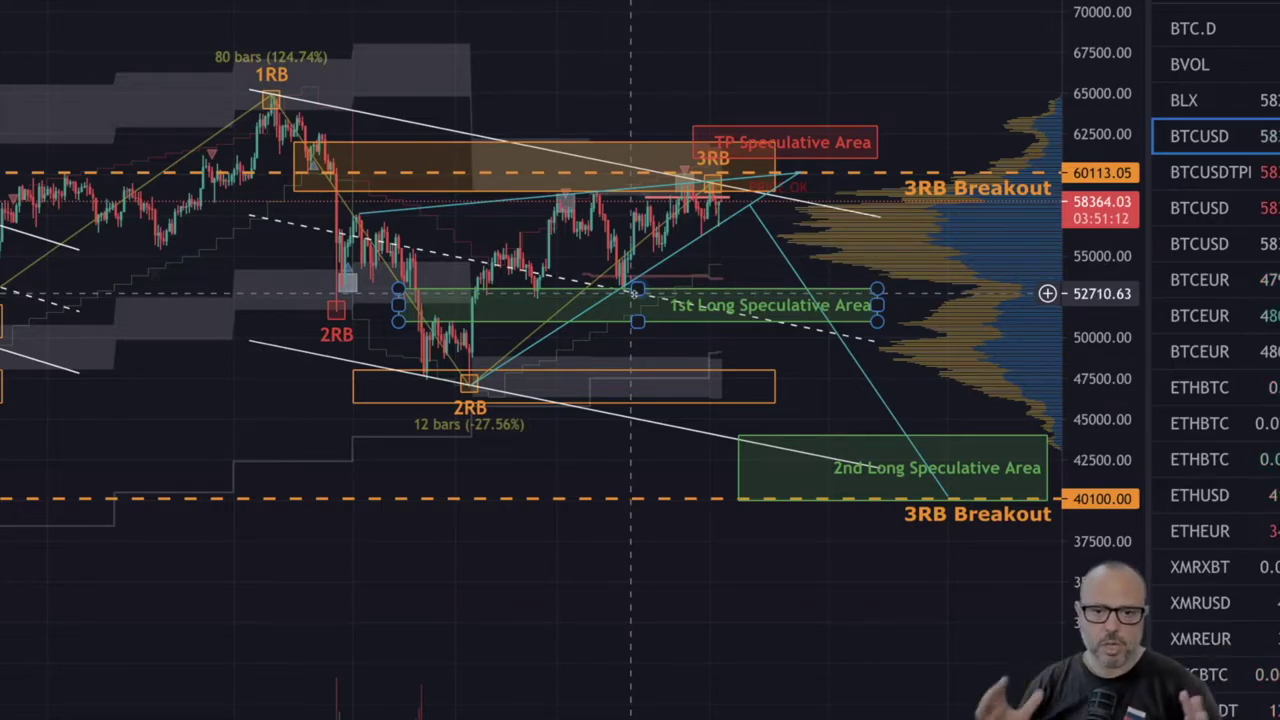
{"action": "left_click", "coordinate": [578, 156]}
{"action": "left_click", "coordinate": [603, 301]}
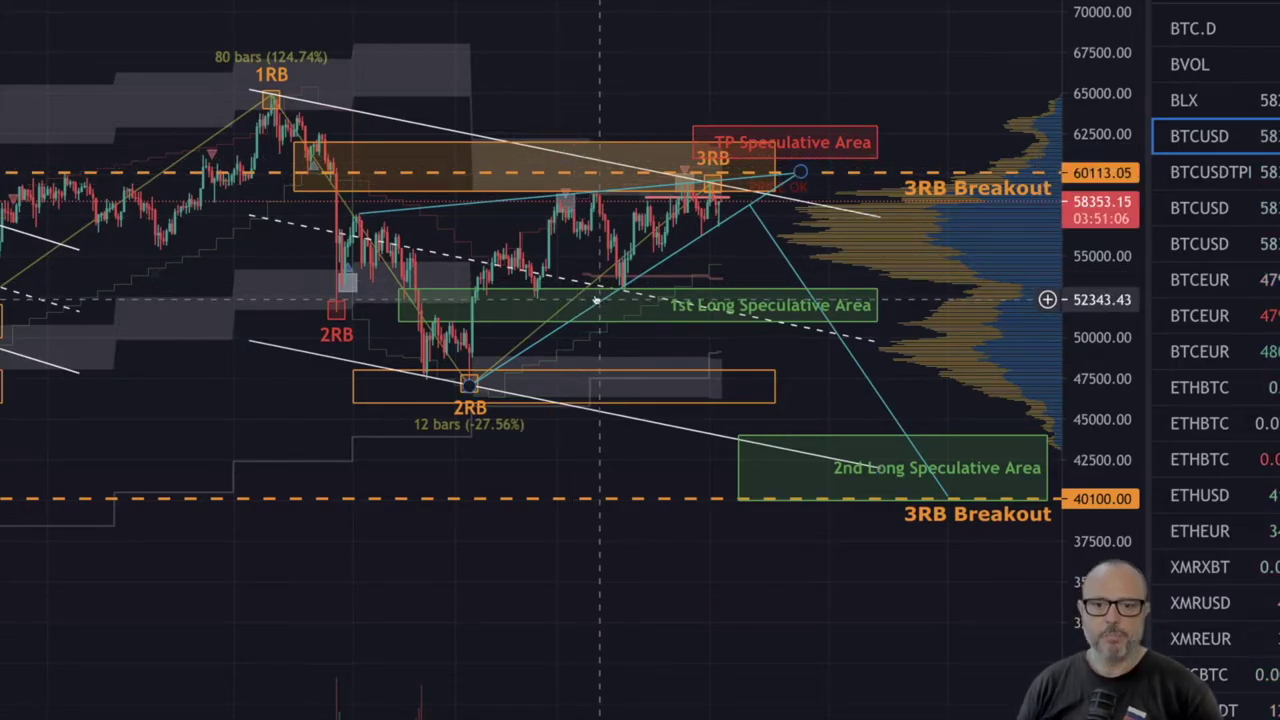
{"action": "left_click", "coordinate": [812, 148]}
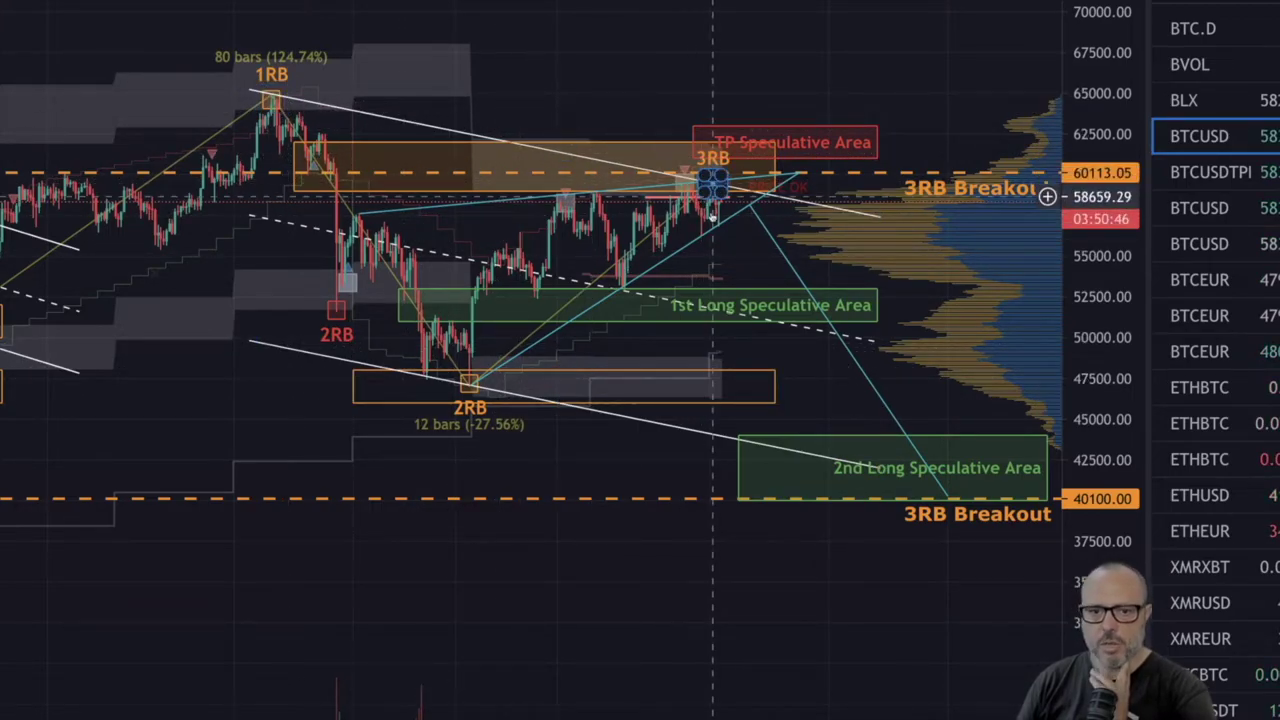
{"action": "left_click", "coordinate": [432, 256]}
{"action": "left_click", "coordinate": [487, 301]}
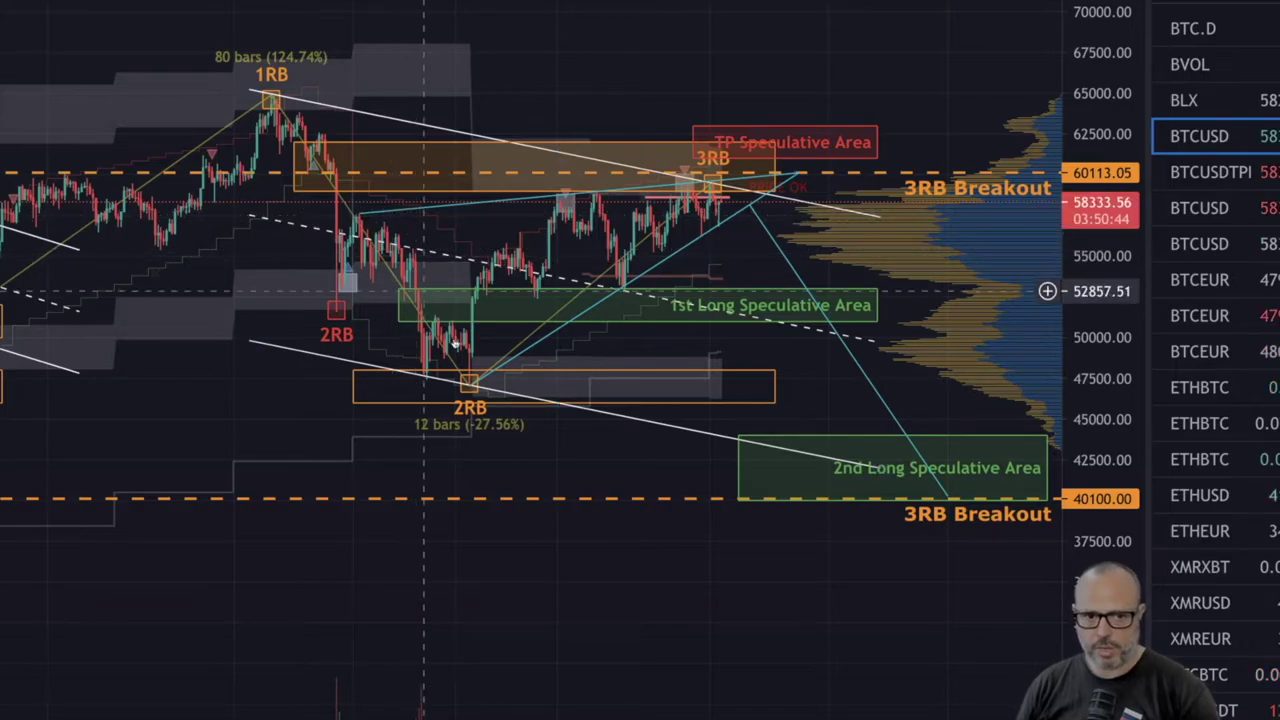
{"action": "left_click", "coordinate": [500, 256]}
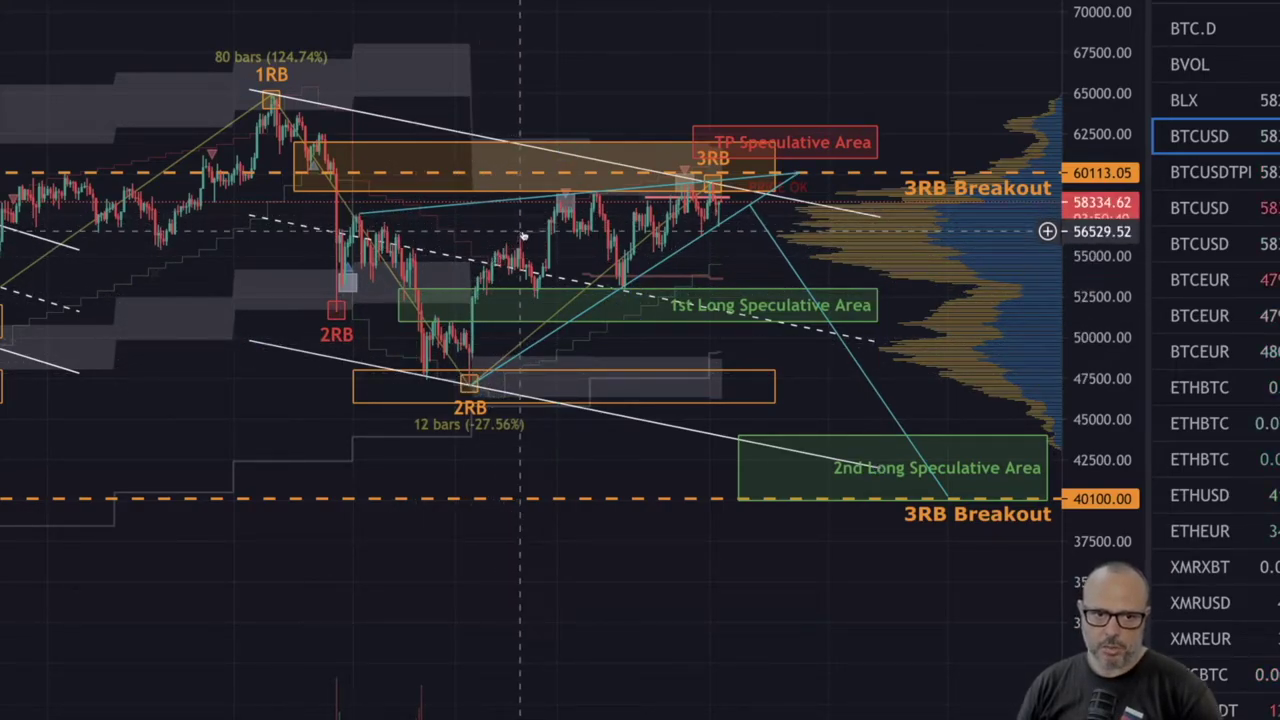
Examine the teal wedge, the projection line toward the 2nd Long Speculative Area, and the descending channel from 1RB
{"action": "left_click", "coordinate": [359, 213]}
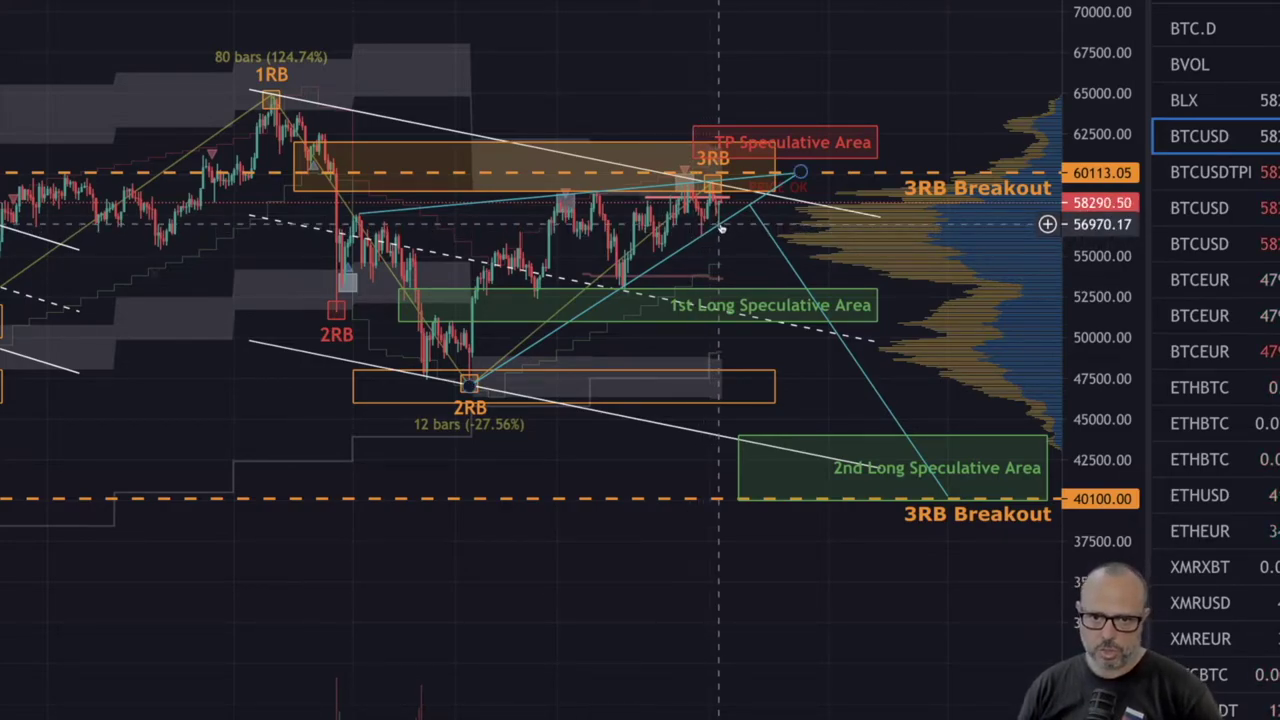
{"action": "left_click", "coordinate": [750, 188]}
{"action": "left_click", "coordinate": [763, 188]}
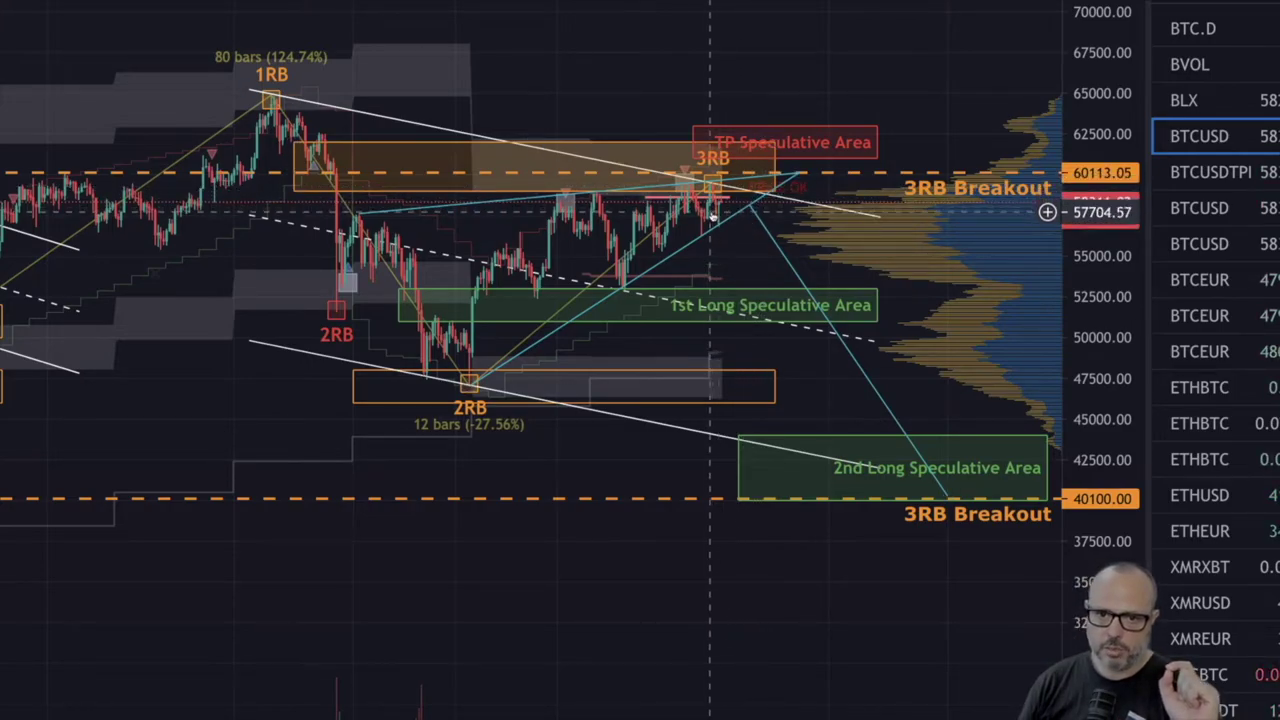
{"action": "left_click", "coordinate": [748, 207]}
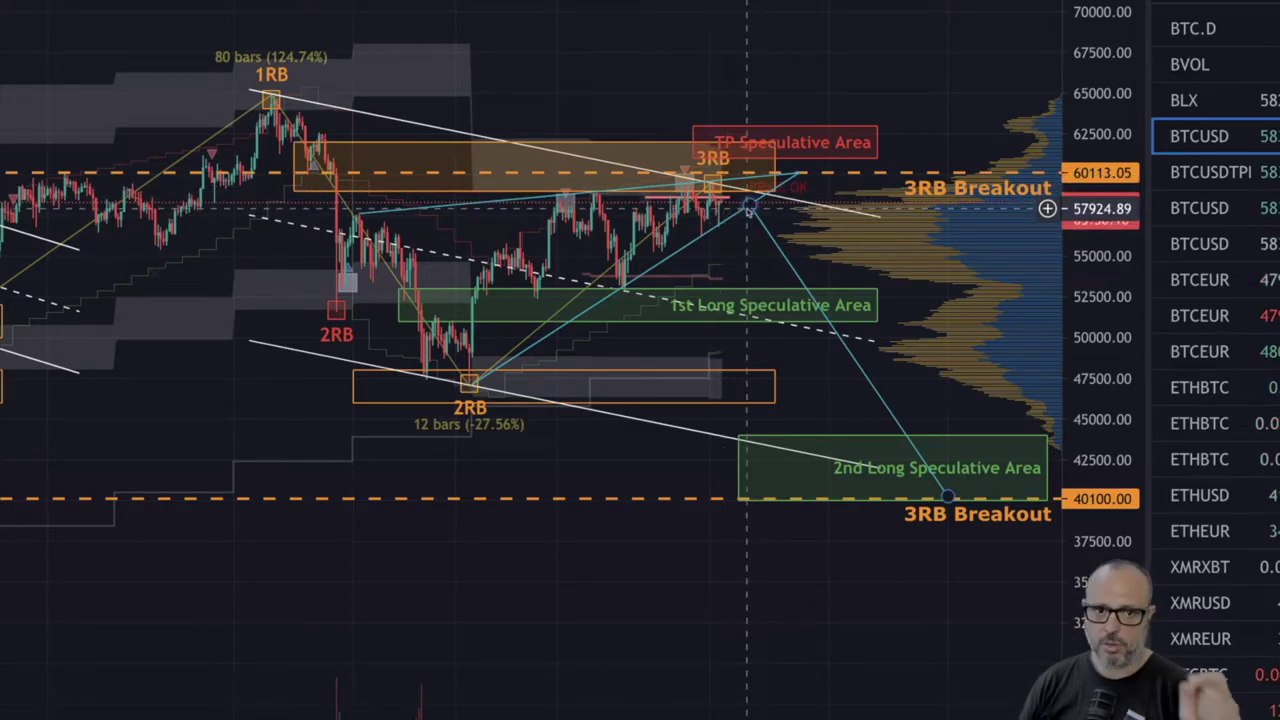
{"action": "left_click", "coordinate": [271, 103]}
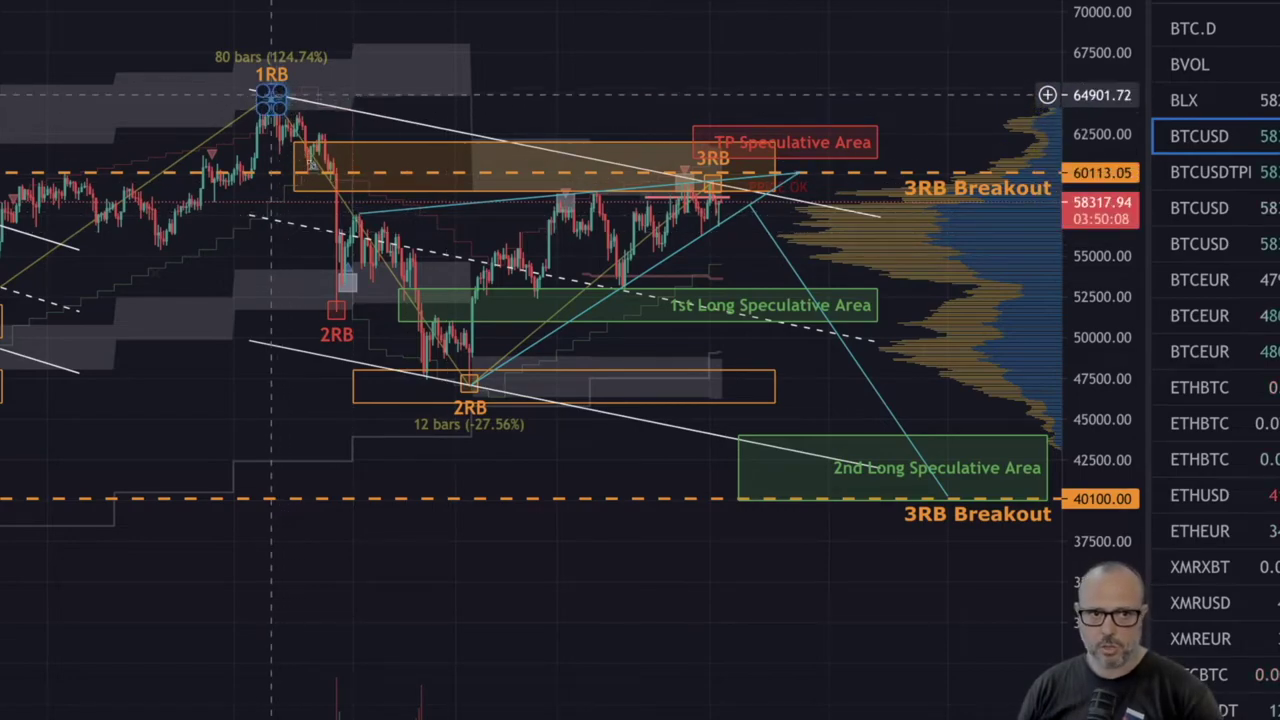
{"action": "left_click", "coordinate": [876, 340]}
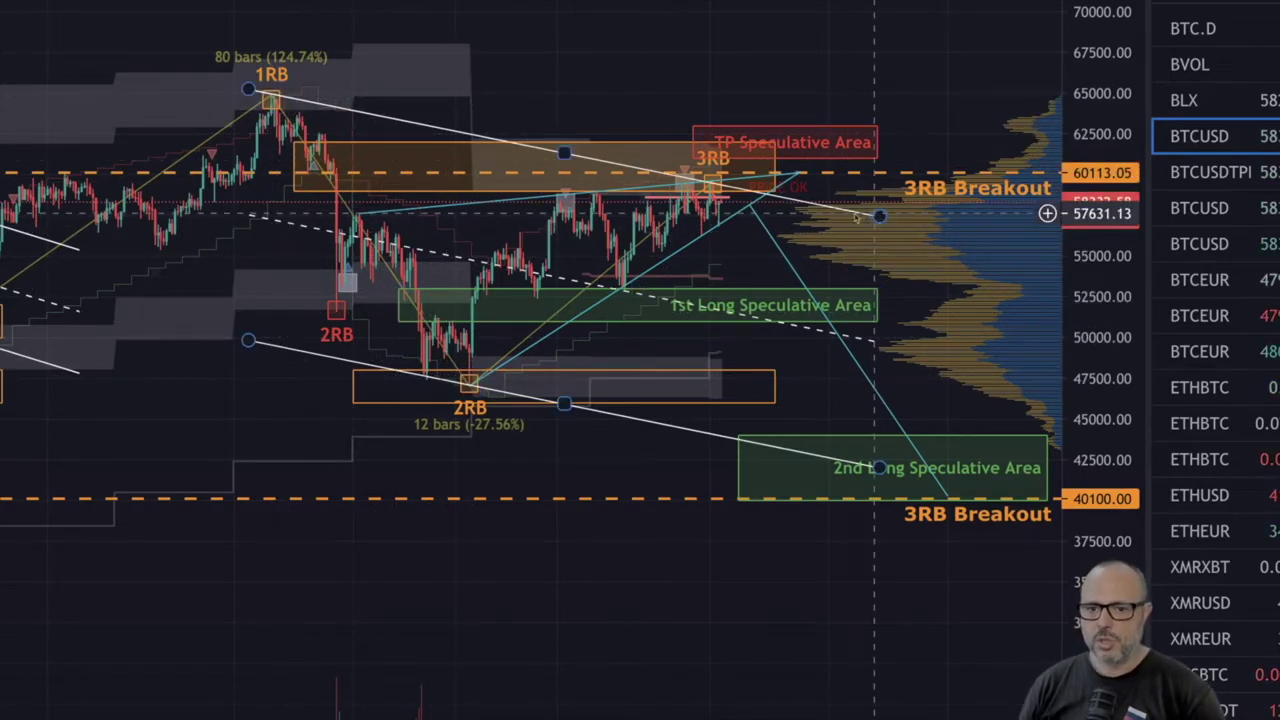
{"action": "left_click", "coordinate": [752, 206]}
{"action": "left_click", "coordinate": [735, 214]}
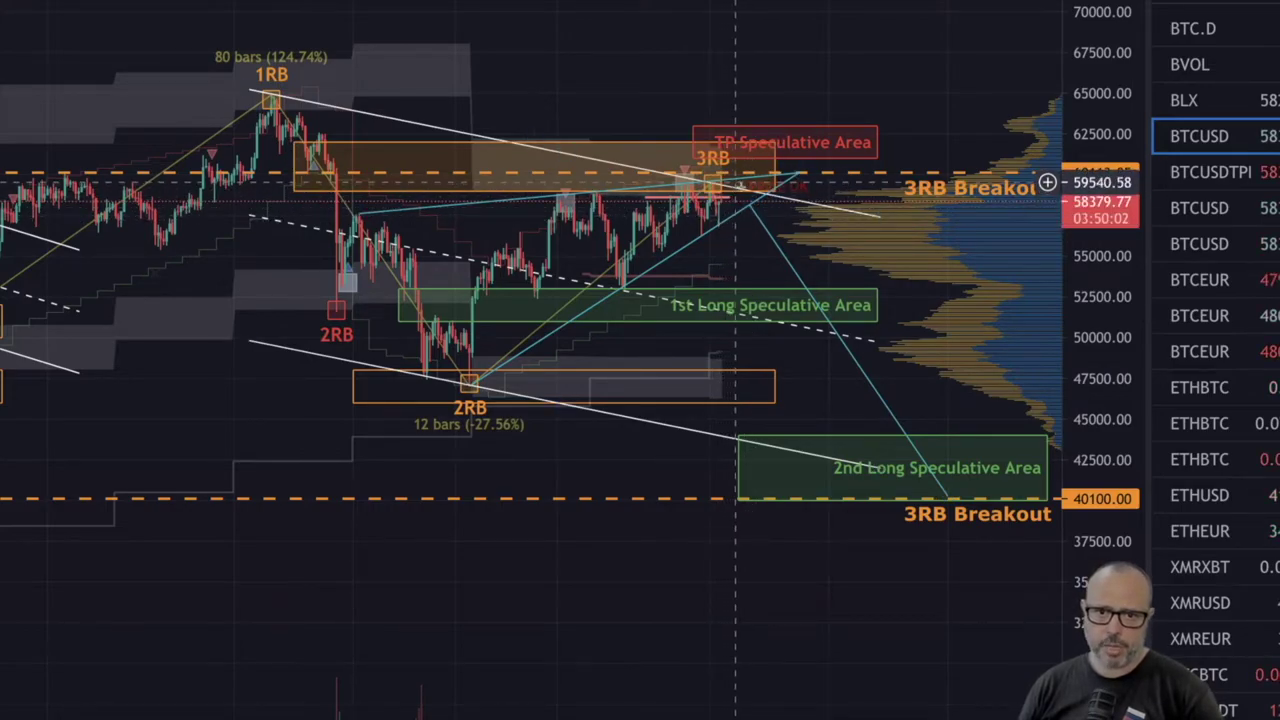
Examine the teal projection line's drop from the wedge into the 2nd Long Speculative Area near the 3RB Breakout level at 40100
{"action": "left_click", "coordinate": [787, 259]}
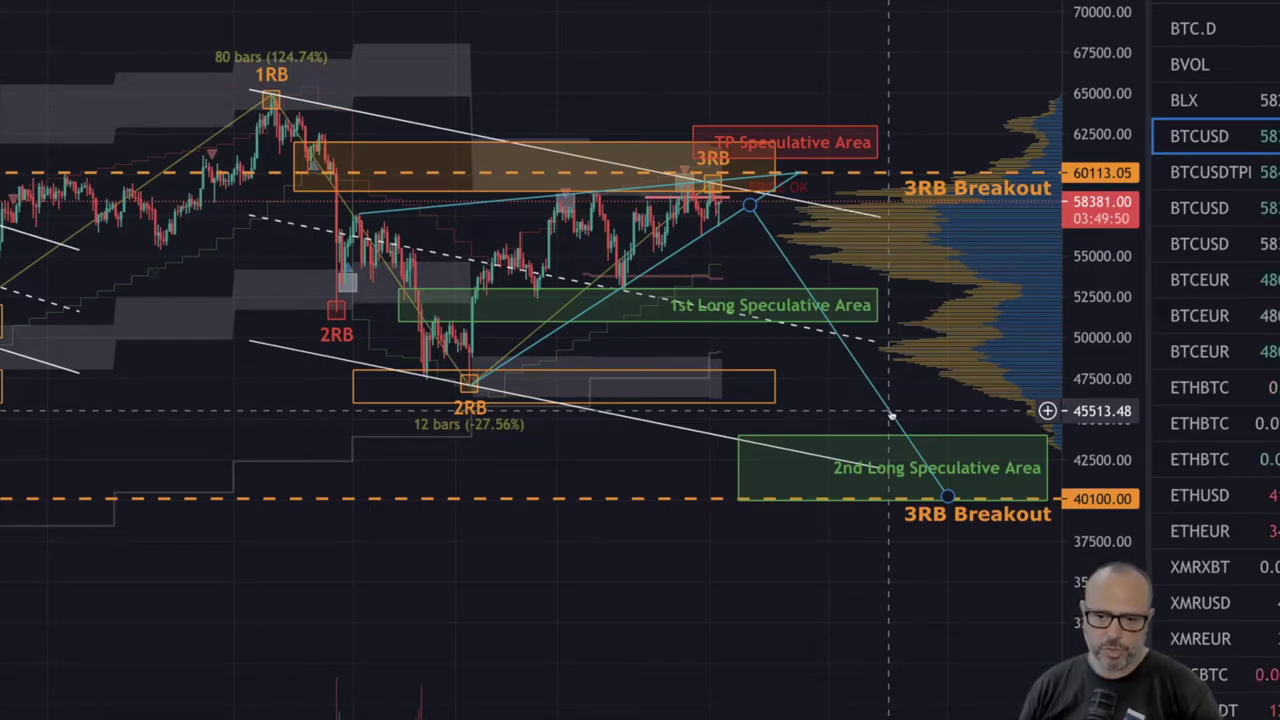
{"action": "left_click", "coordinate": [953, 463]}
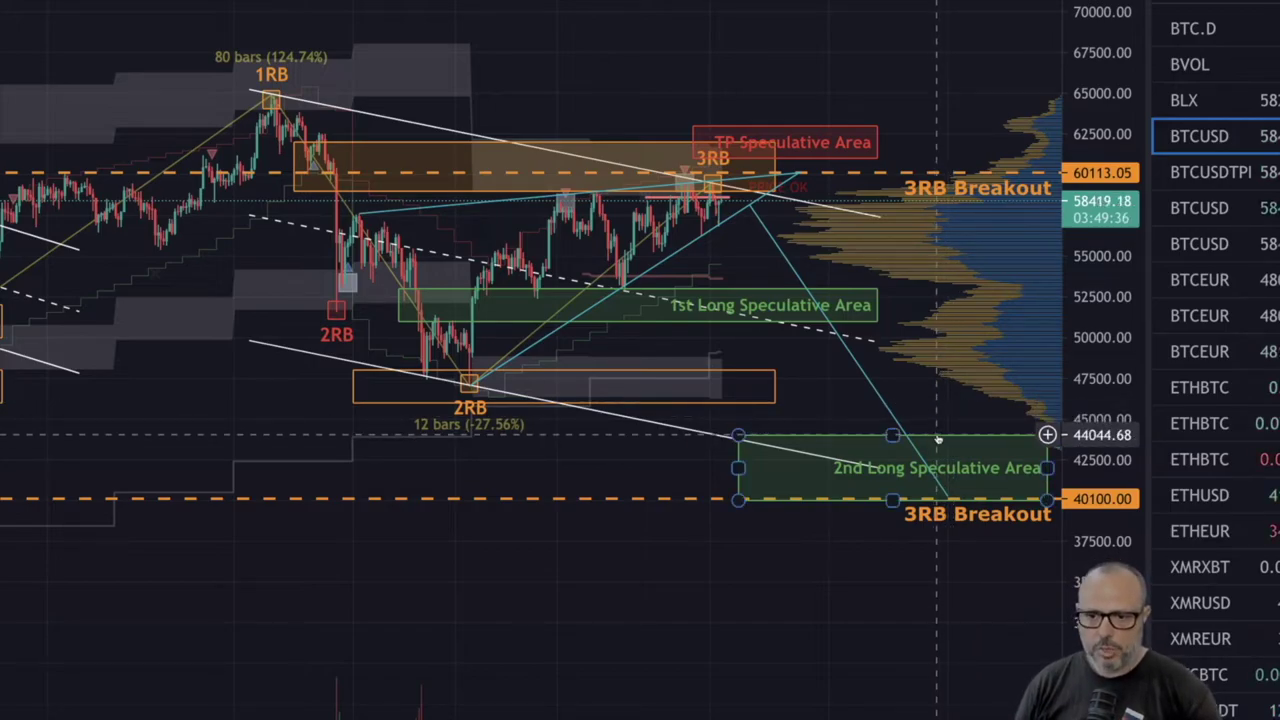
{"action": "left_click", "coordinate": [880, 380]}
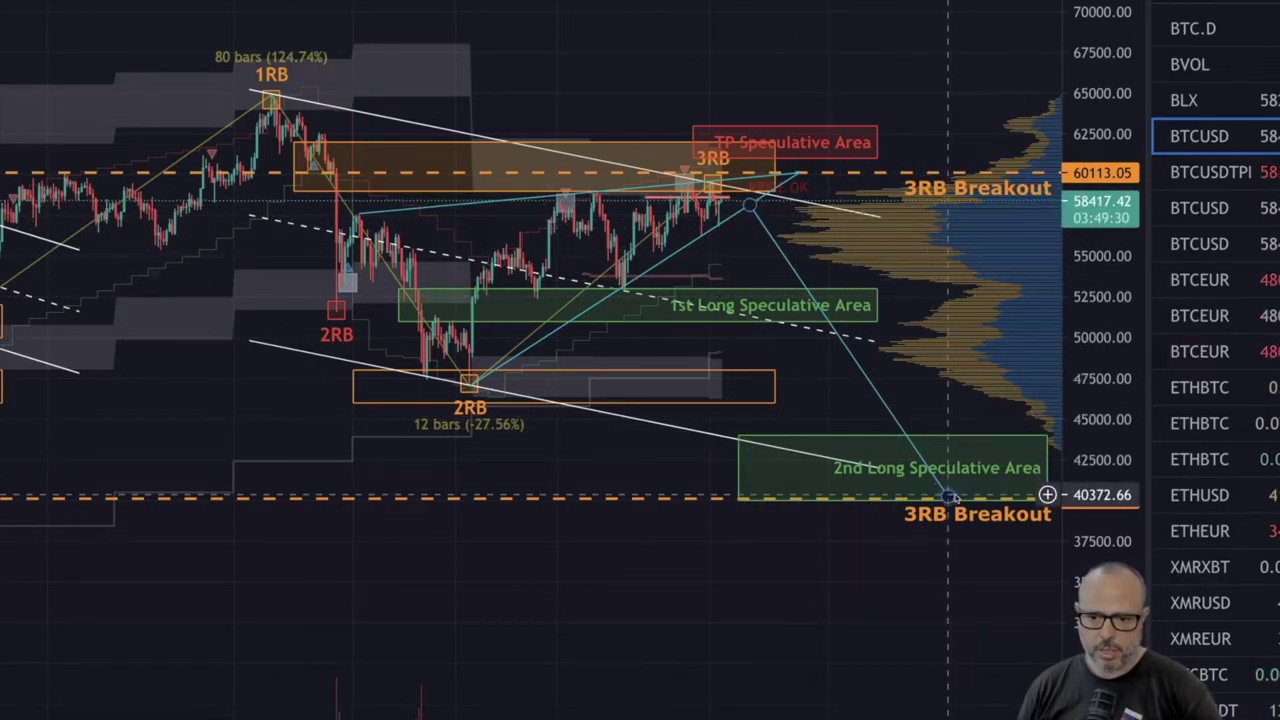
{"action": "left_click", "coordinate": [945, 458]}
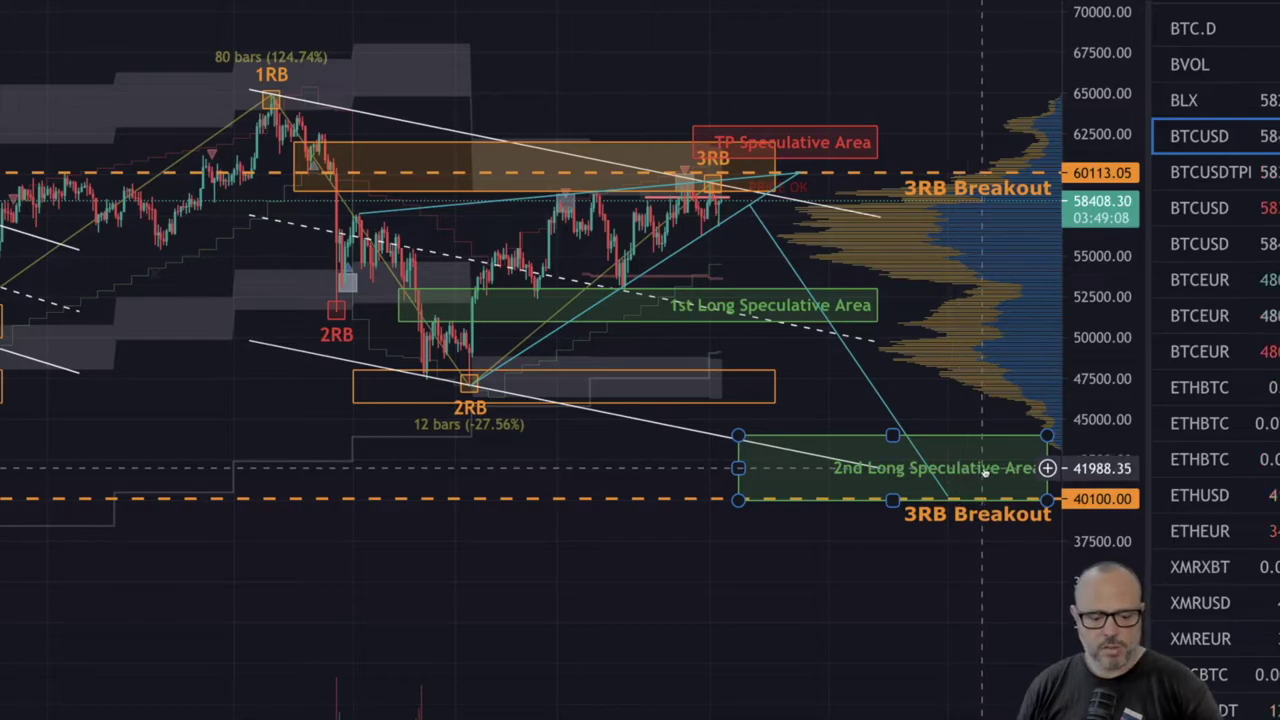
{"action": "left_click", "coordinate": [848, 352]}
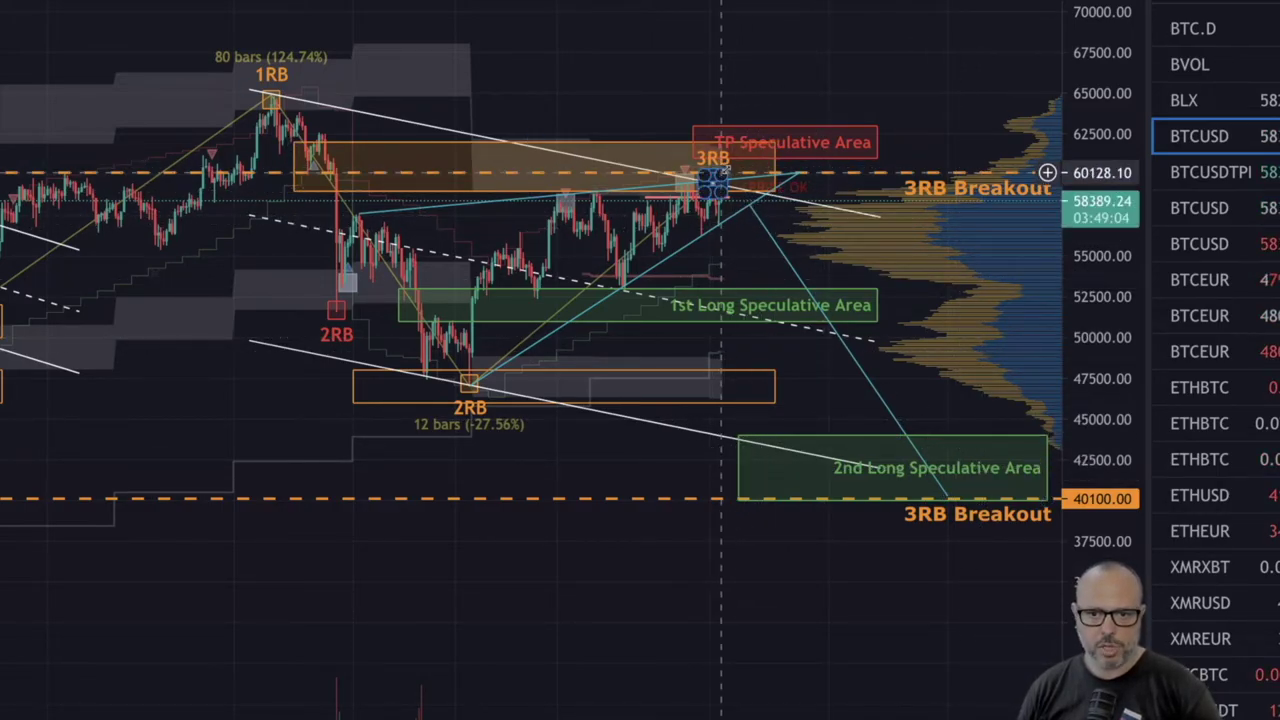
Compare the 1st Long Speculative Area with the projection line's end point inside the 2nd Long Speculative Area
{"action": "left_click", "coordinate": [841, 316]}
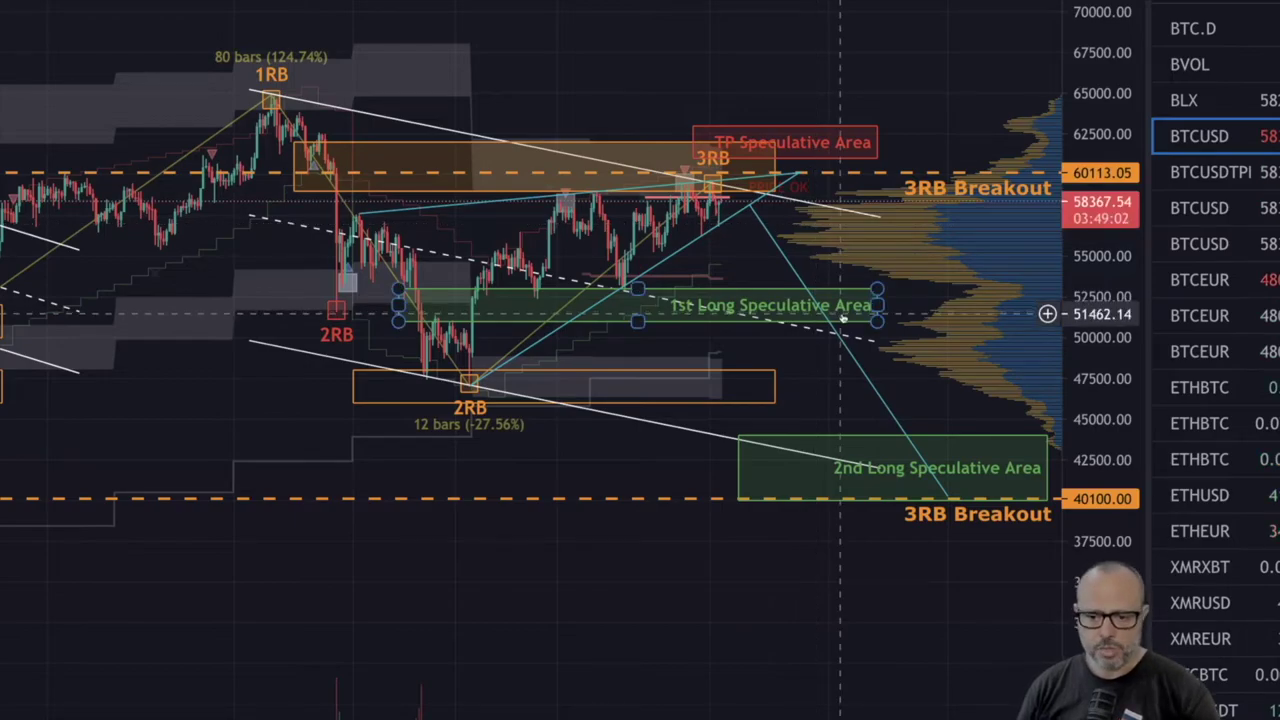
{"action": "left_click", "coordinate": [890, 442]}
{"action": "left_click", "coordinate": [945, 492]}
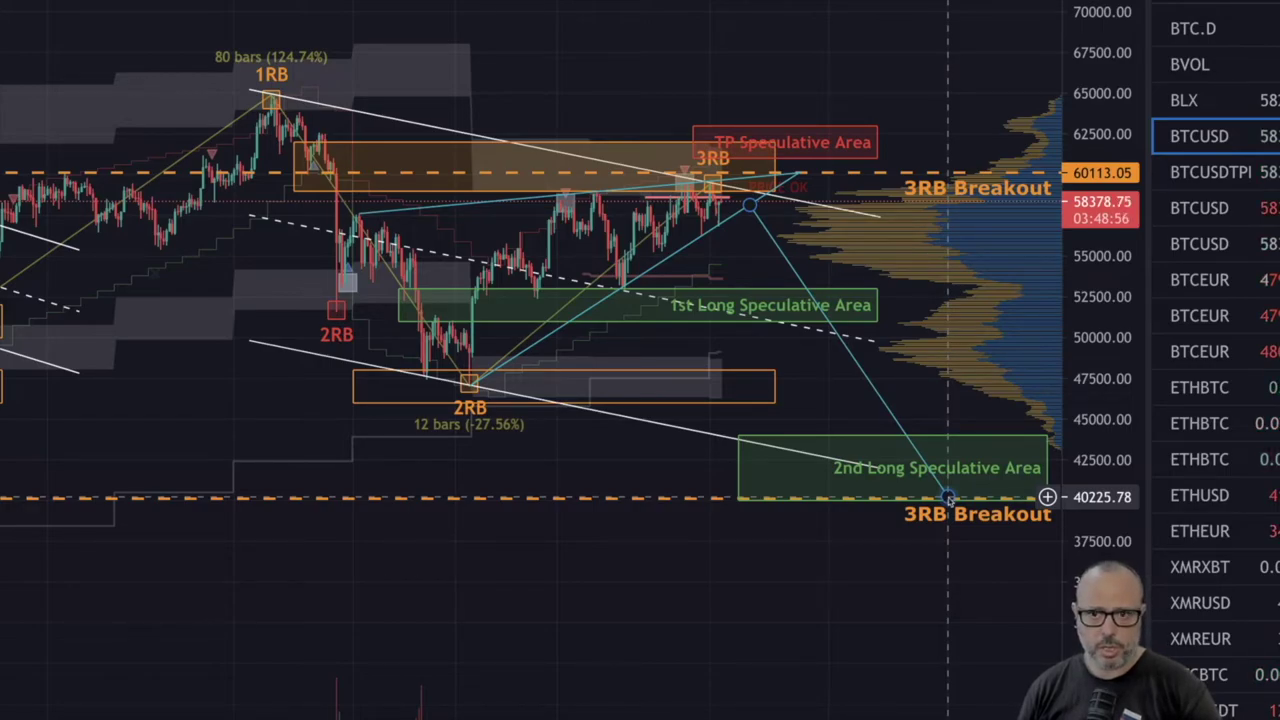
{"action": "left_click", "coordinate": [928, 476]}
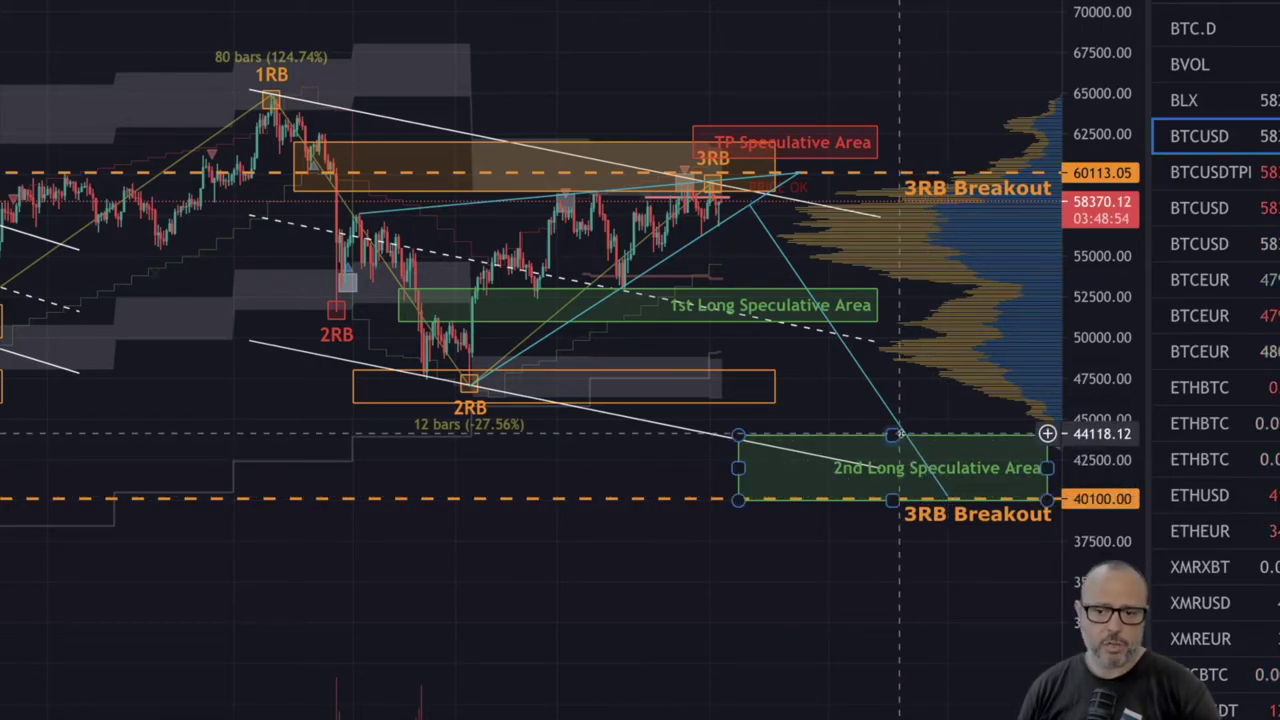
{"action": "left_click", "coordinate": [945, 491]}
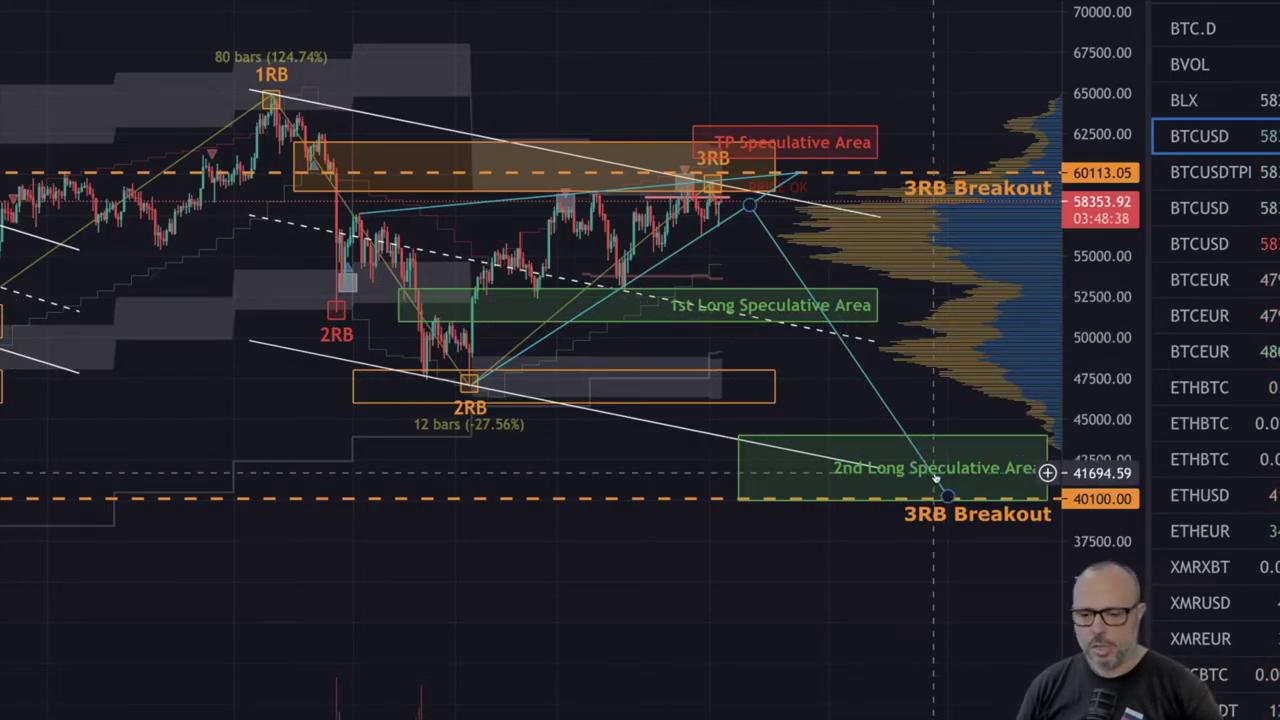
{"action": "left_click", "coordinate": [938, 467]}
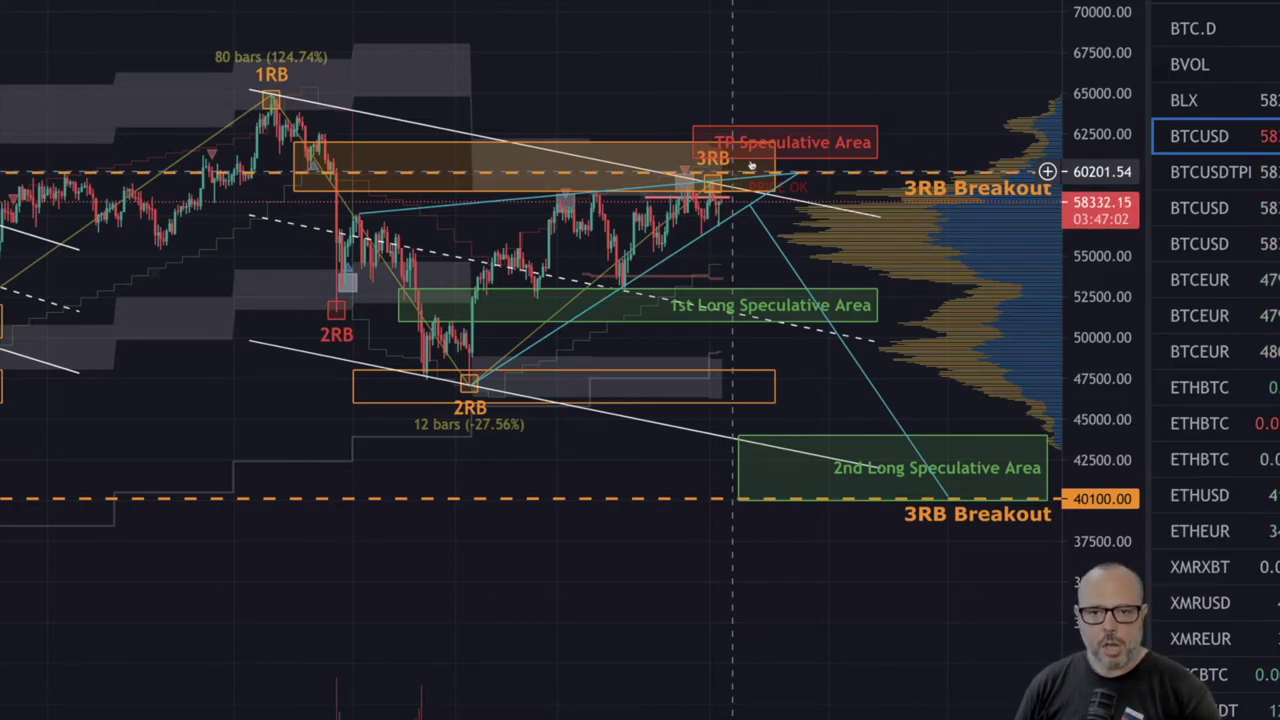
Select the TP, 1st Long and 2nd Long Speculative Area boxes in turn to review their price bounds, finishing with nothing selected
{"action": "left_click", "coordinate": [765, 150]}
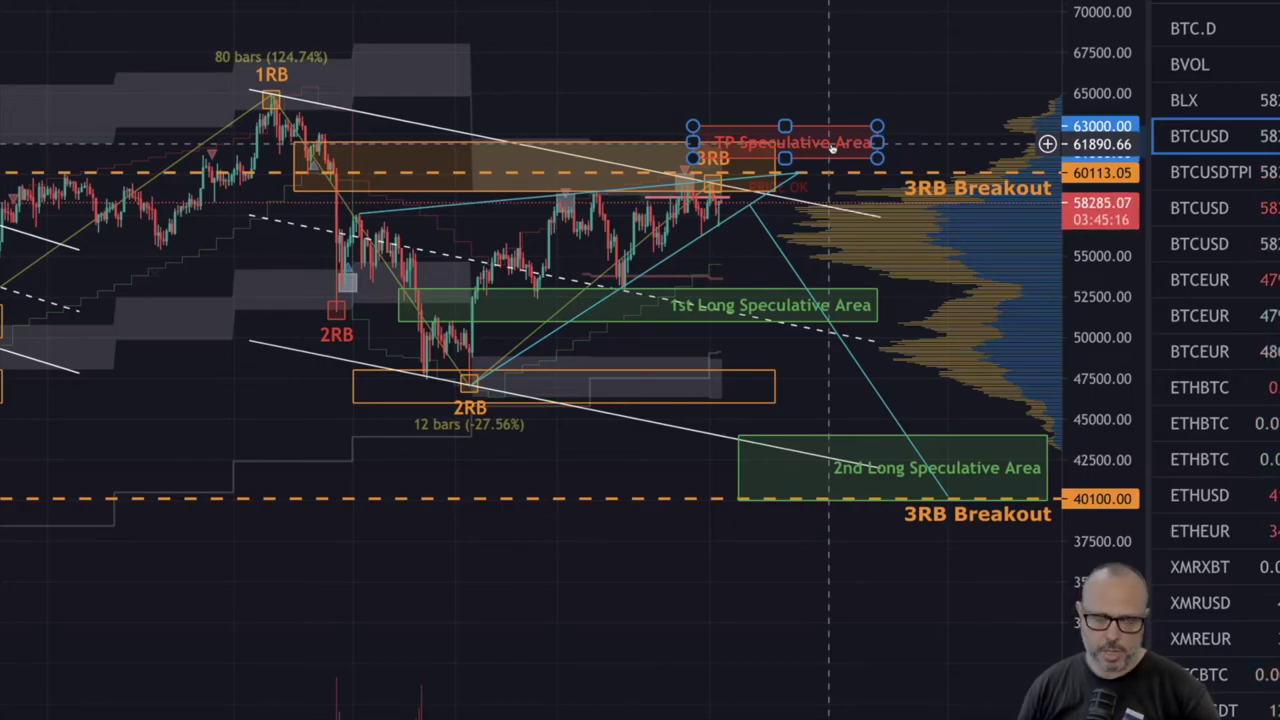
{"action": "left_click", "coordinate": [826, 291]}
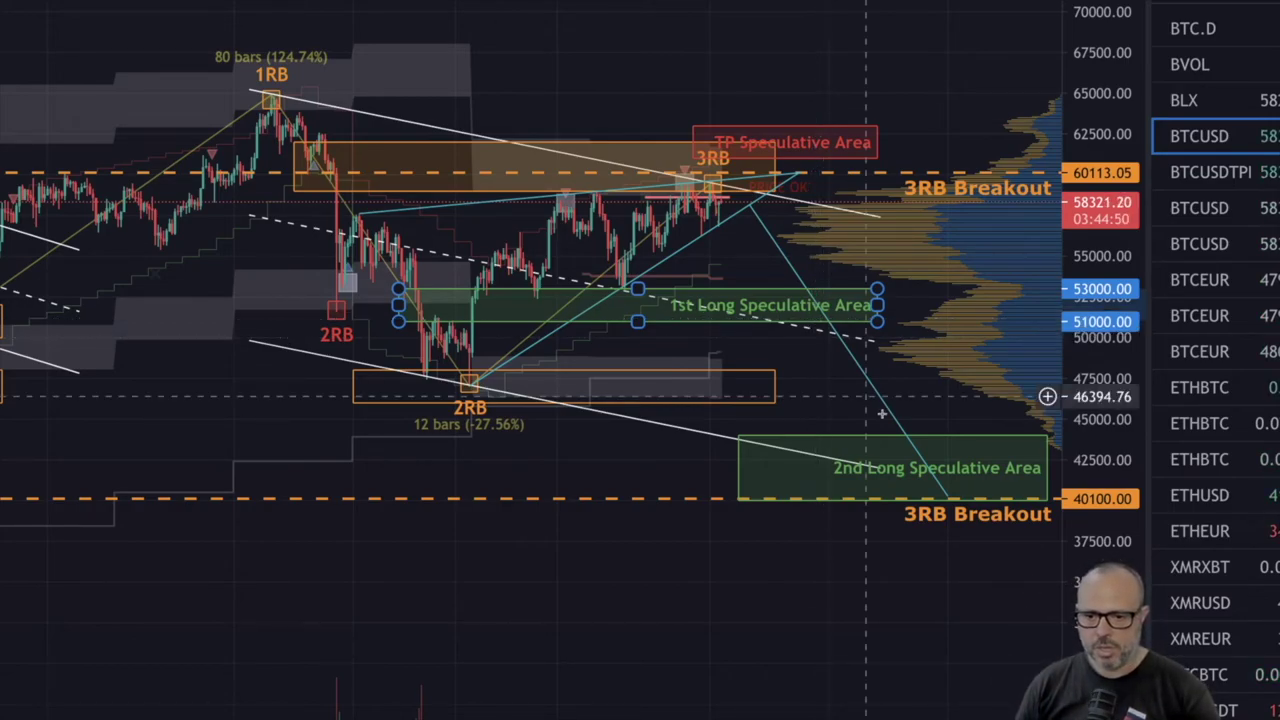
{"action": "left_click", "coordinate": [938, 437]}
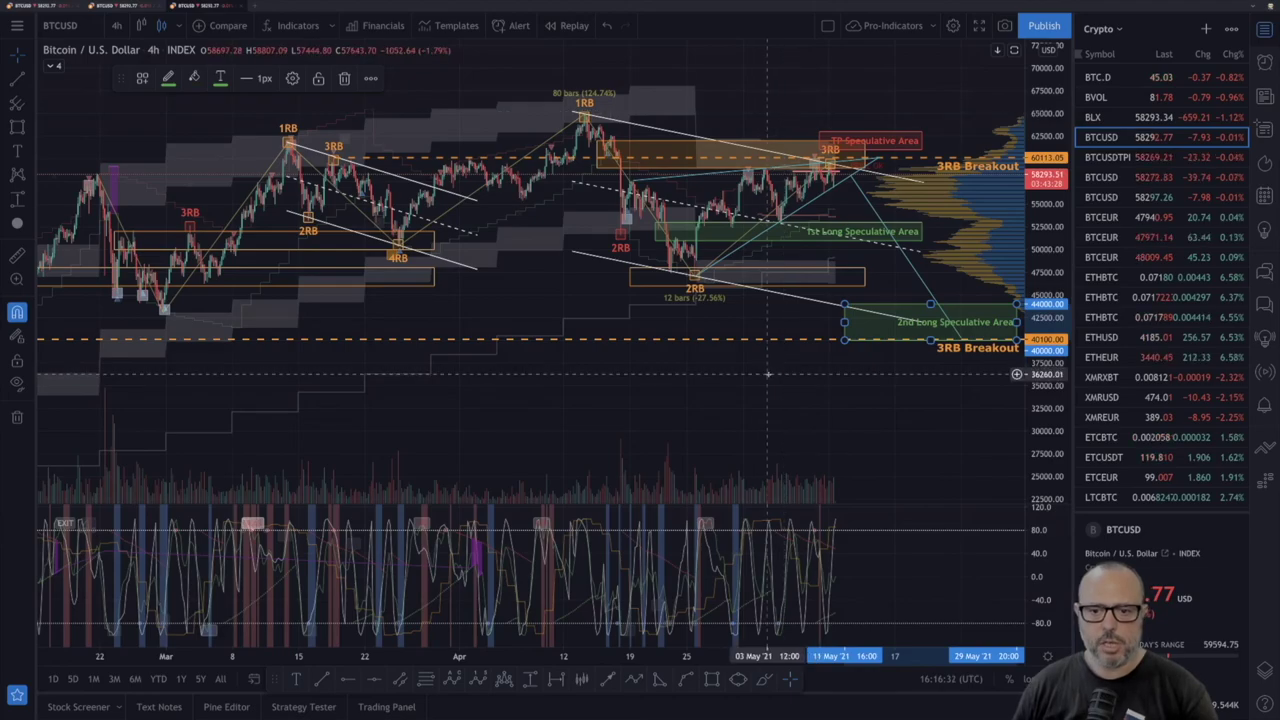
{"action": "left_click", "coordinate": [768, 374]}
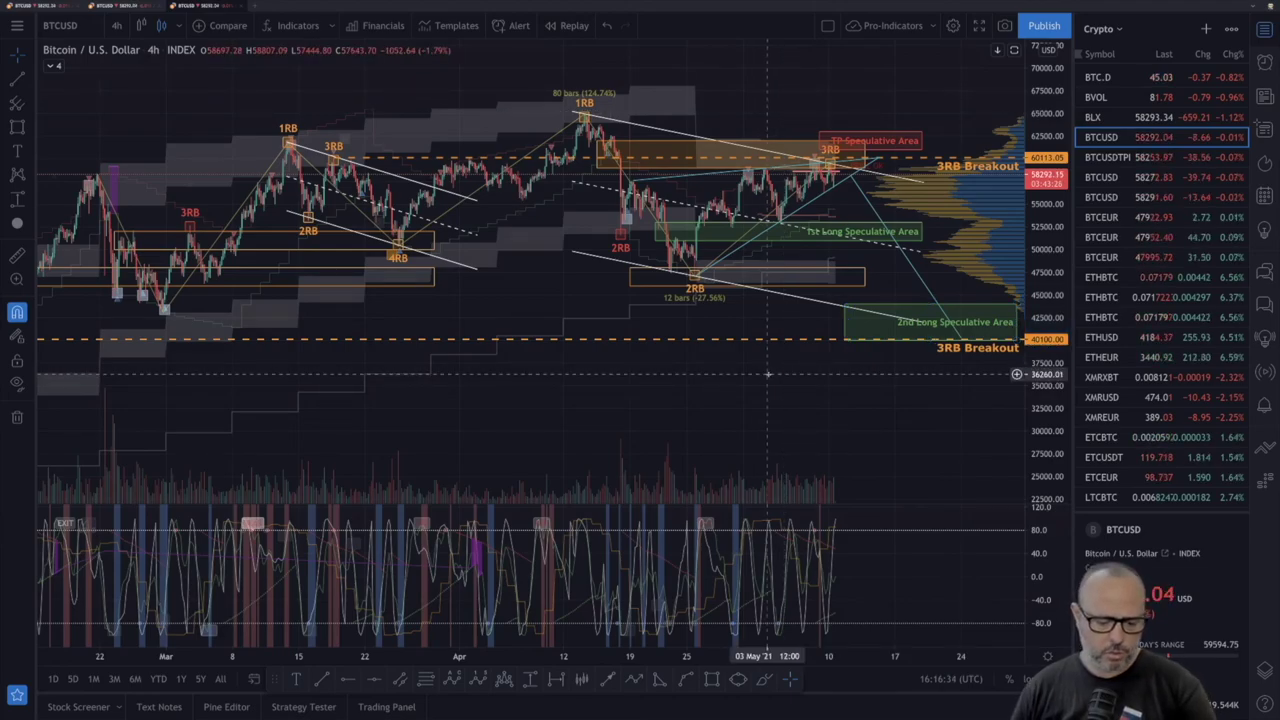